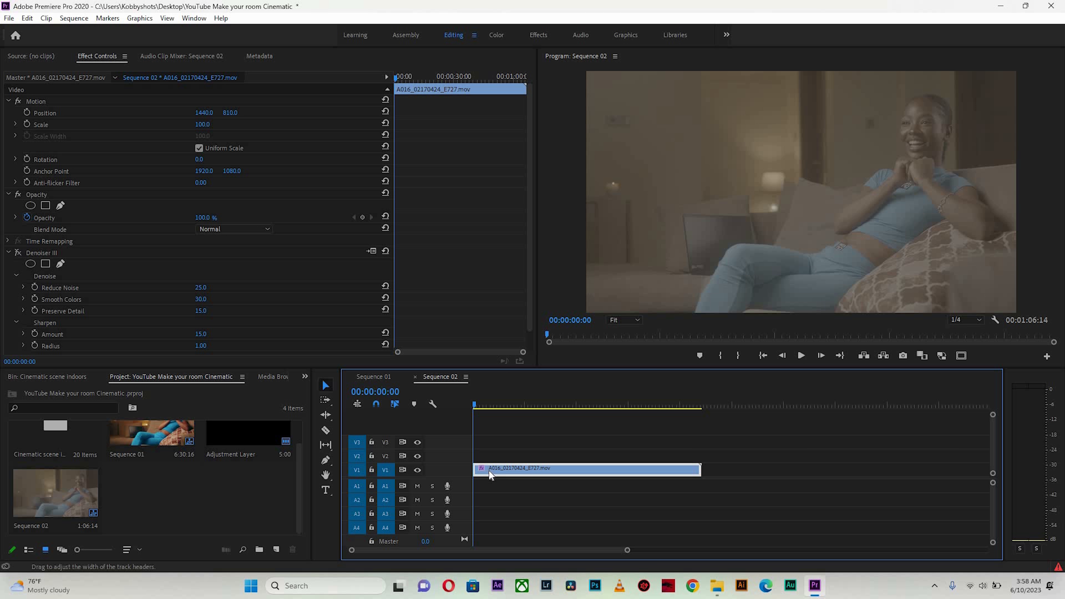
Create a new adjustment layer with the default video settings and place it on track V2 above the video clip
{"action": "left_click", "coordinate": [477, 405]}
{"action": "left_click_drag", "start_coordinate": [543, 408], "coordinate": [472, 405]}
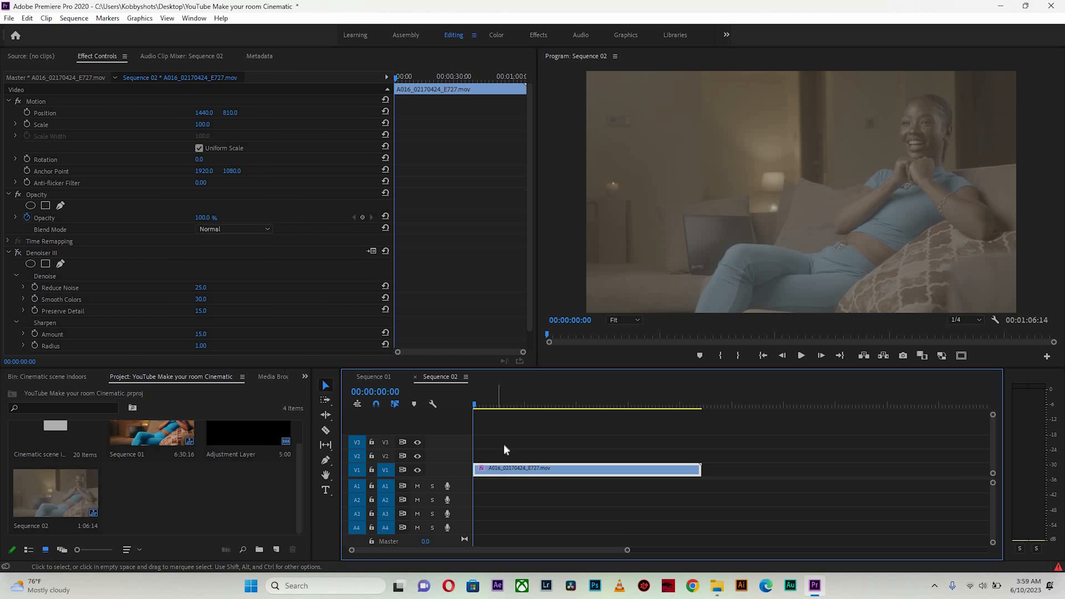
{"action": "key", "text": "minus"}
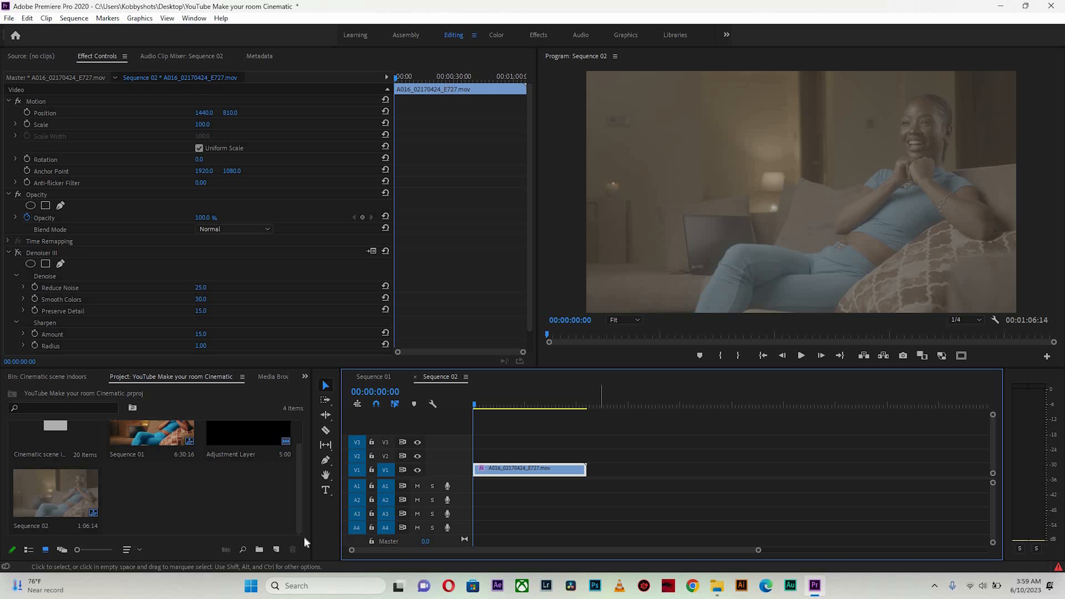
{"action": "left_click", "coordinate": [276, 551]}
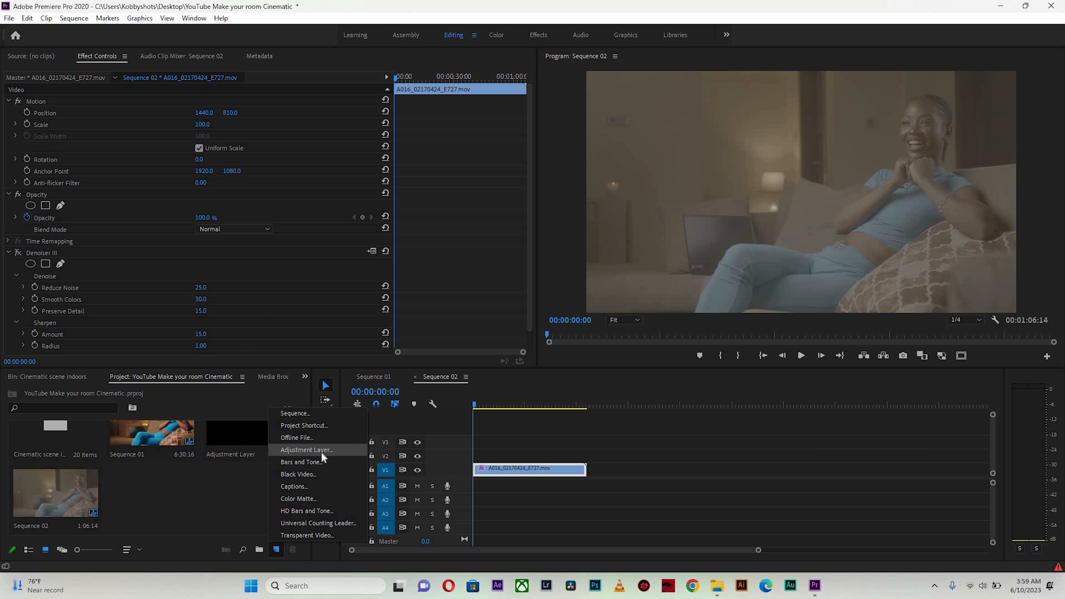
{"action": "left_click", "coordinate": [307, 450]}
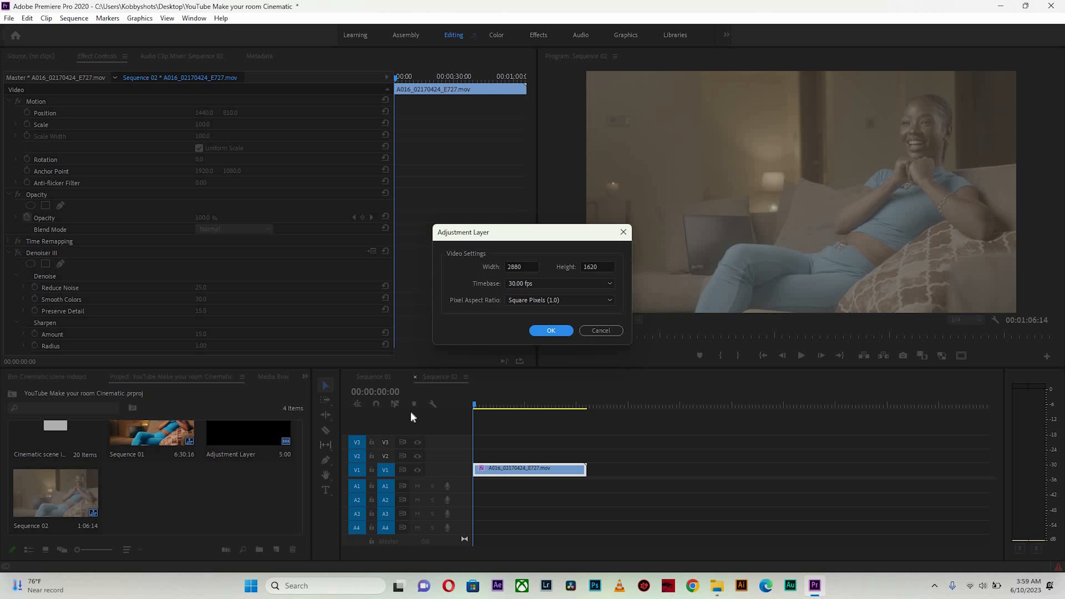
{"action": "key", "text": "Return"}
{"action": "left_click_drag", "start_coordinate": [233, 464], "coordinate": [527, 452]}
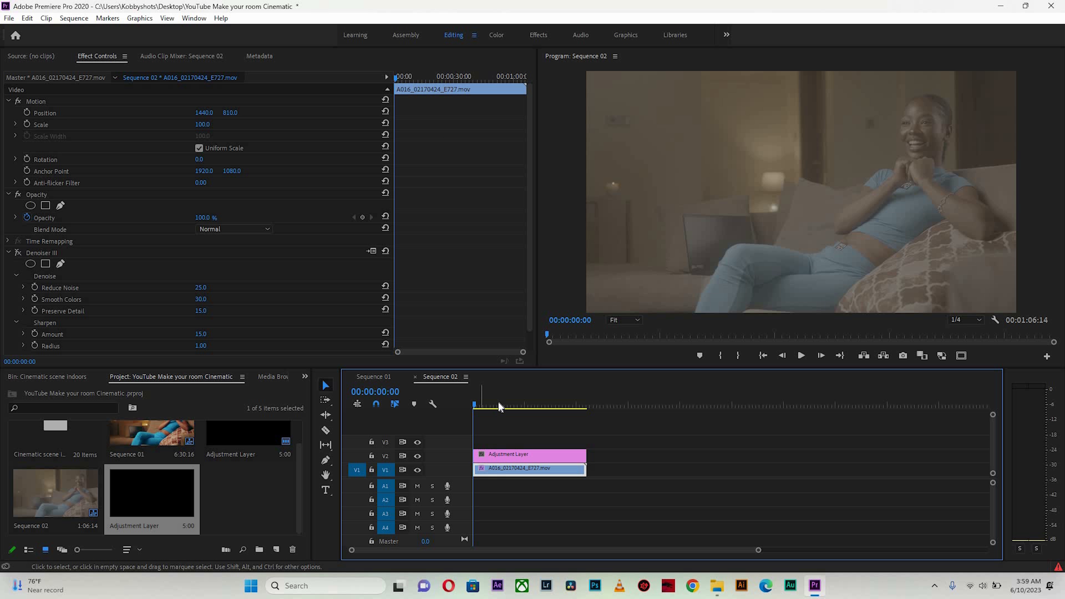
Duplicate the adjustment layer onto track V3
{"action": "left_click", "coordinate": [502, 405]}
{"action": "left_click", "coordinate": [468, 404]}
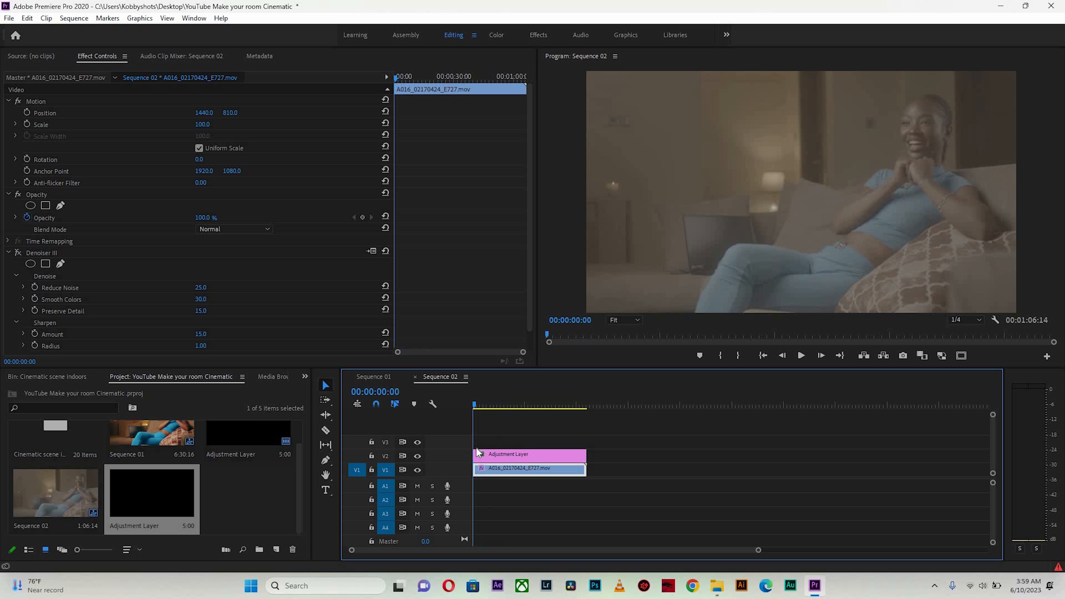
{"action": "left_click", "coordinate": [493, 459]}
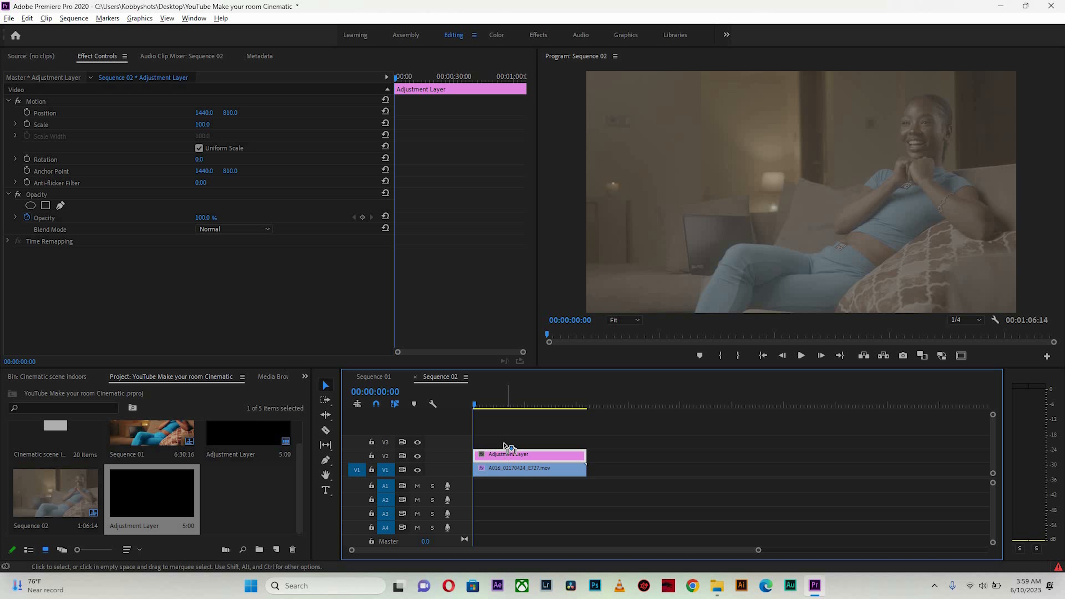
{"action": "left_click_drag", "start_coordinate": [507, 453], "coordinate": [505, 443]}
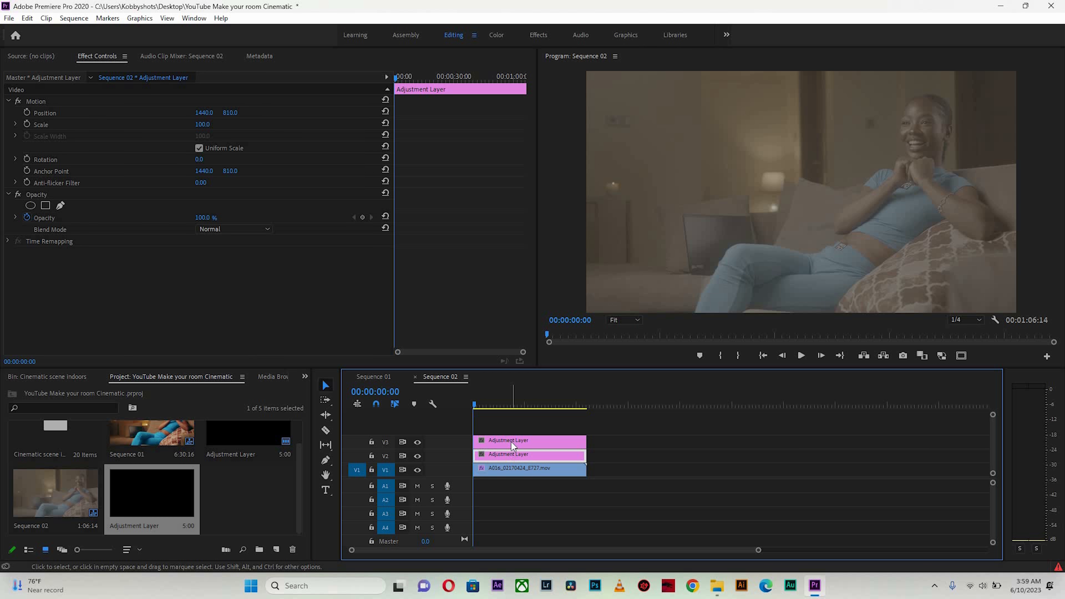
Select the adjustment layer on V2 and switch to the Color workspace
{"action": "left_click", "coordinate": [513, 435]}
{"action": "left_click", "coordinate": [497, 441]}
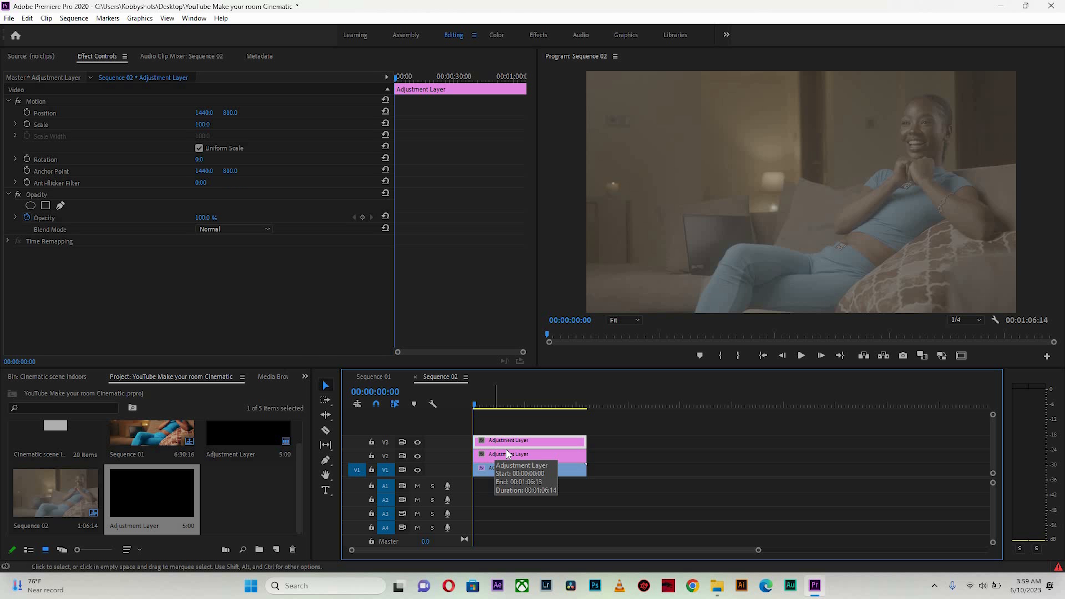
{"action": "left_click", "coordinate": [489, 455]}
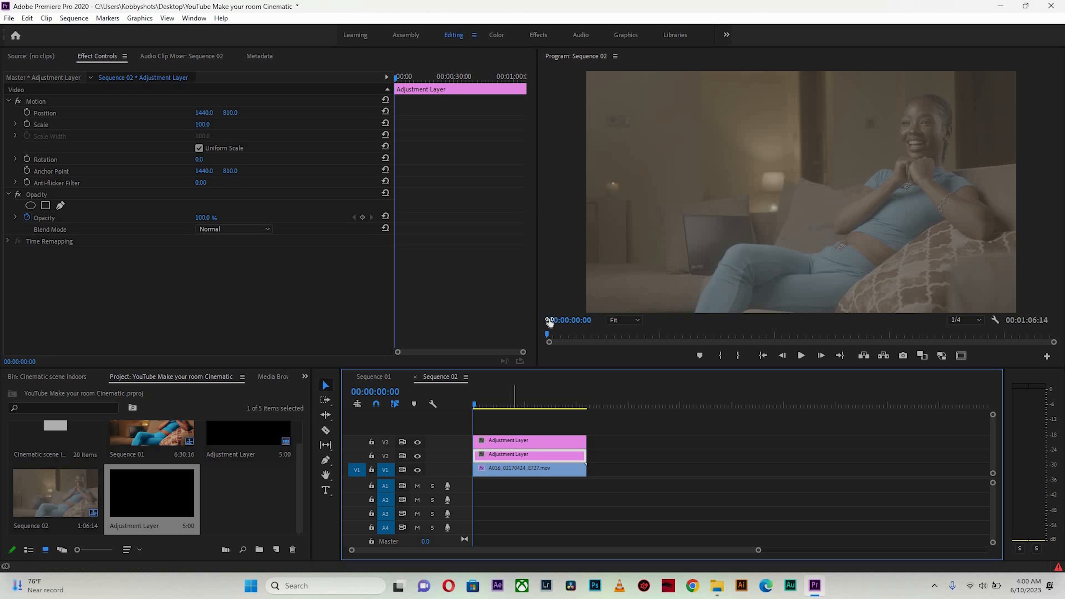
{"action": "left_click", "coordinate": [496, 35]}
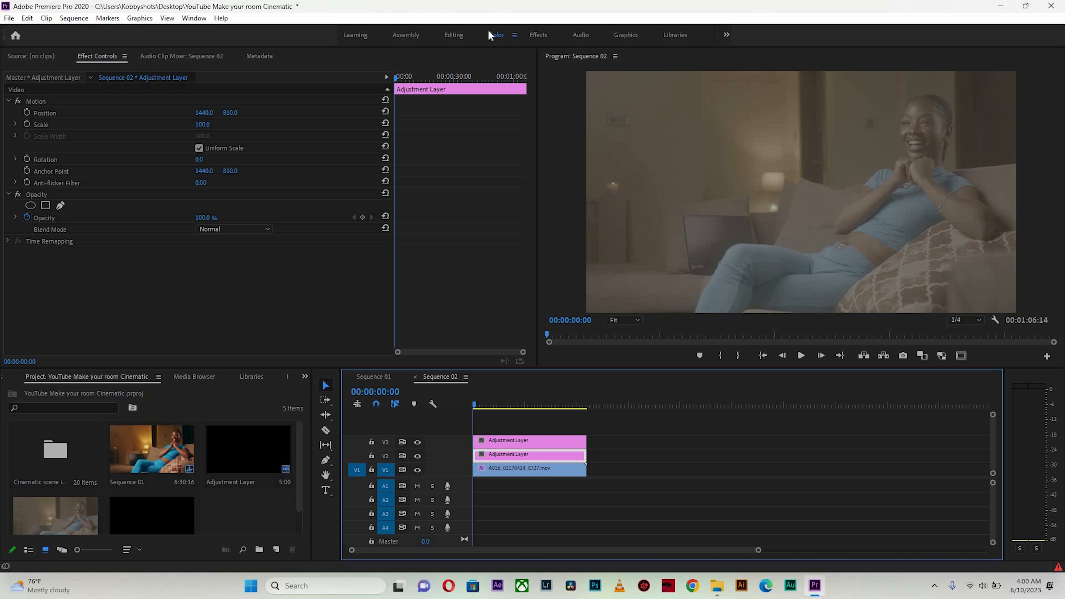
{"action": "left_click", "coordinate": [498, 36]}
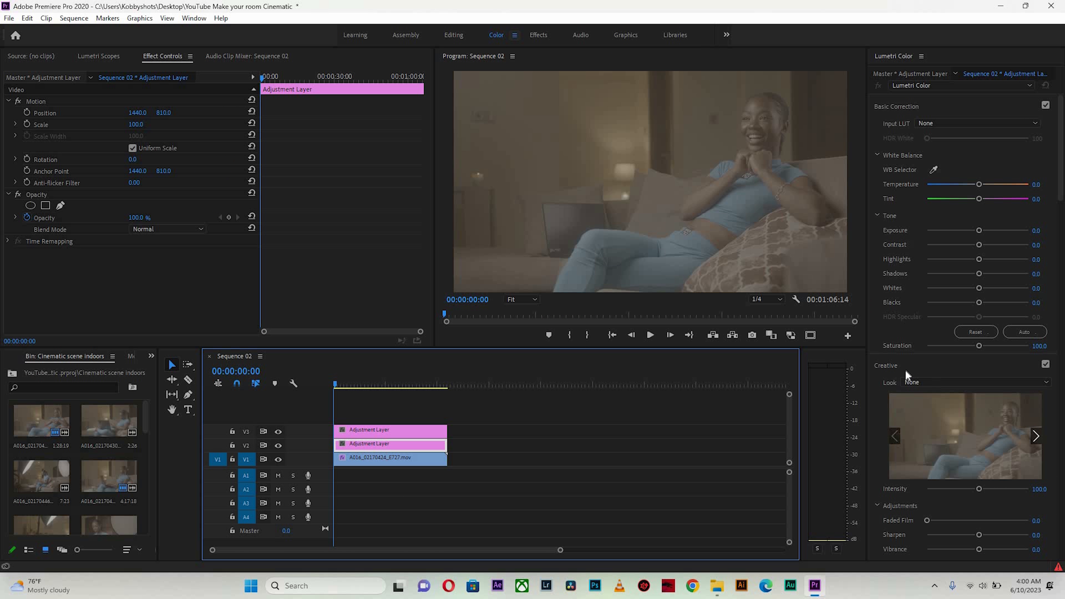
Load CFLFM.cube from the CINEMATIC FILM LUT FOR MOVIES folder as the Creative Look on the adjustment layer
{"action": "left_click", "coordinate": [918, 380]}
{"action": "left_click", "coordinate": [901, 30]}
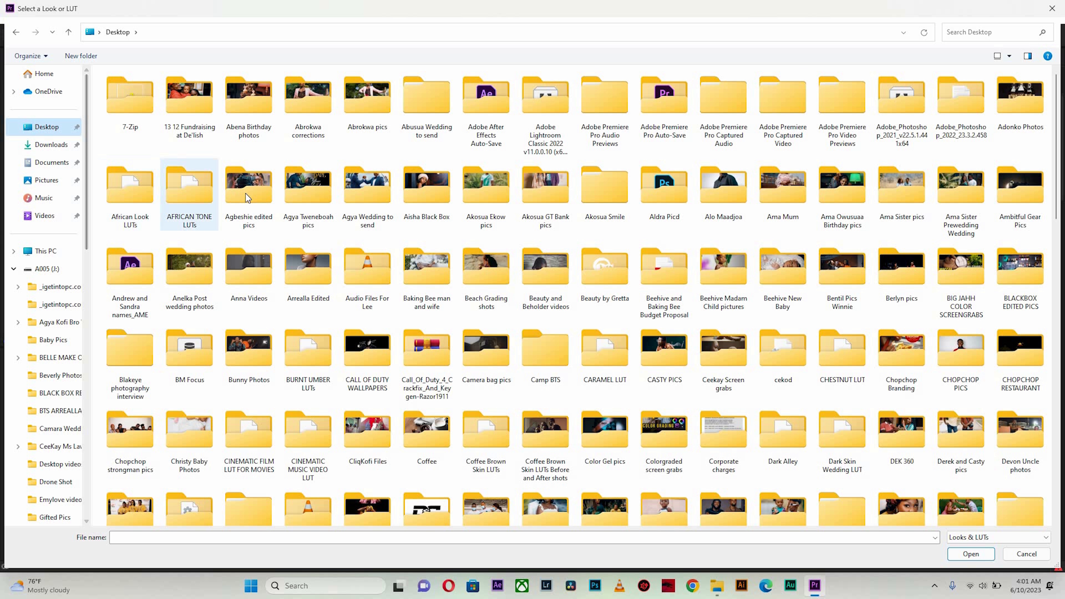
{"action": "left_click", "coordinate": [971, 33]}
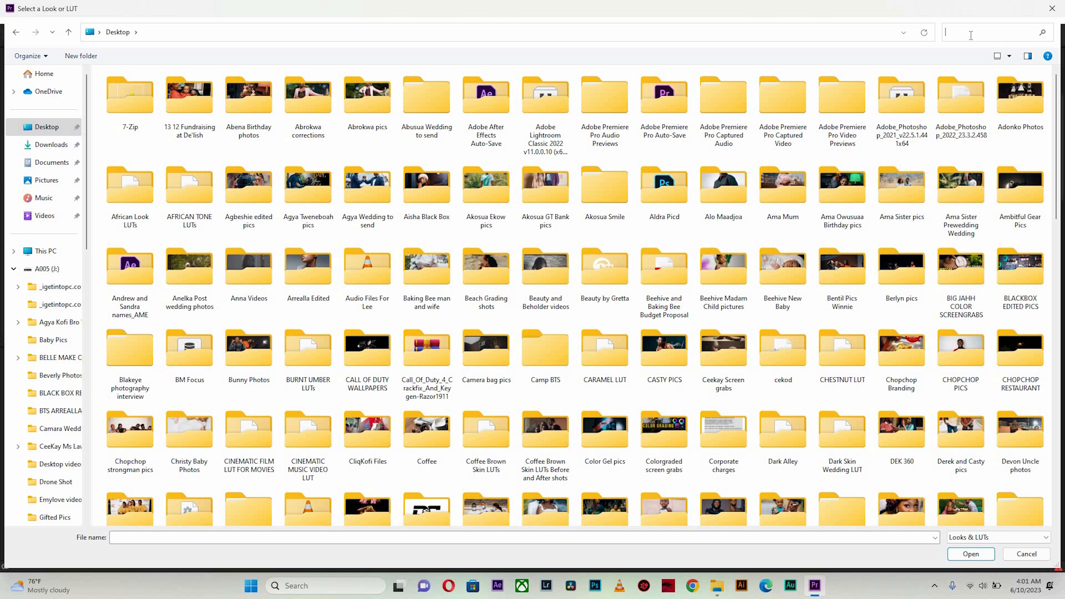
{"action": "type", "text": "cine"}
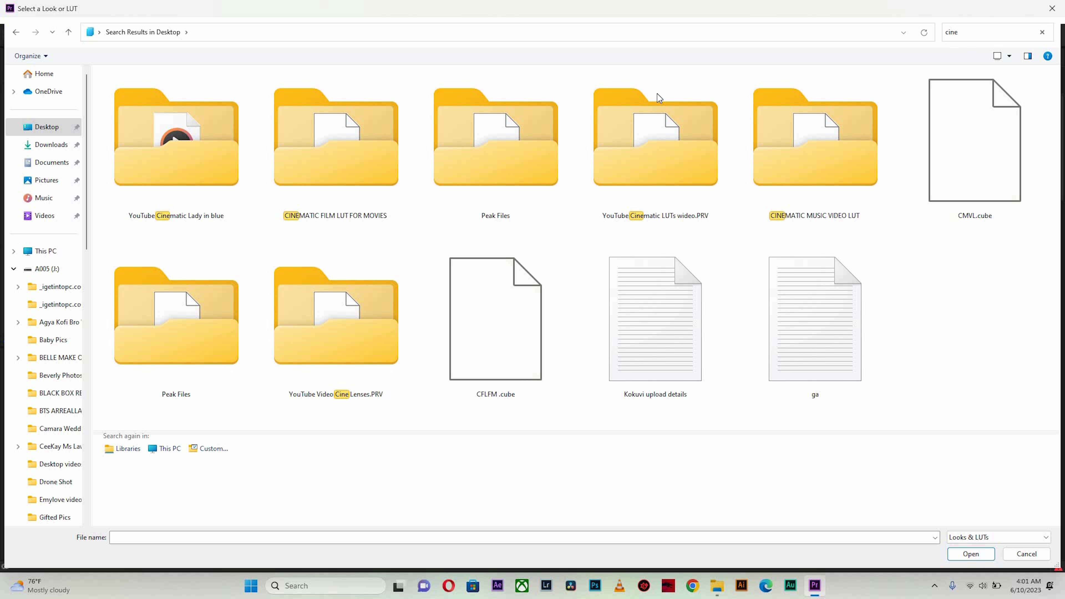
{"action": "double_click", "coordinate": [371, 187]}
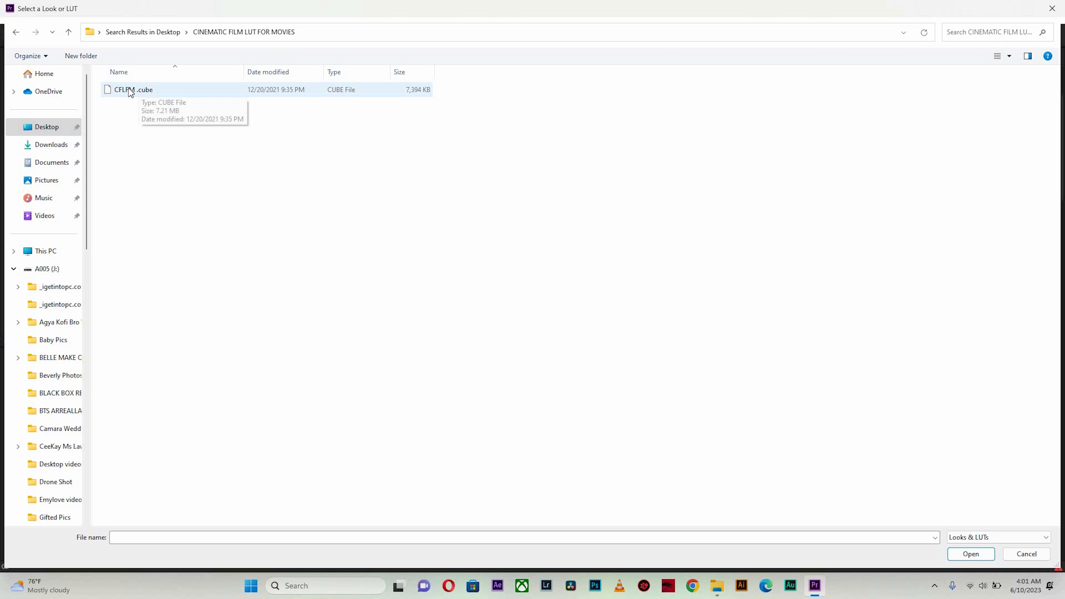
{"action": "double_click", "coordinate": [137, 89]}
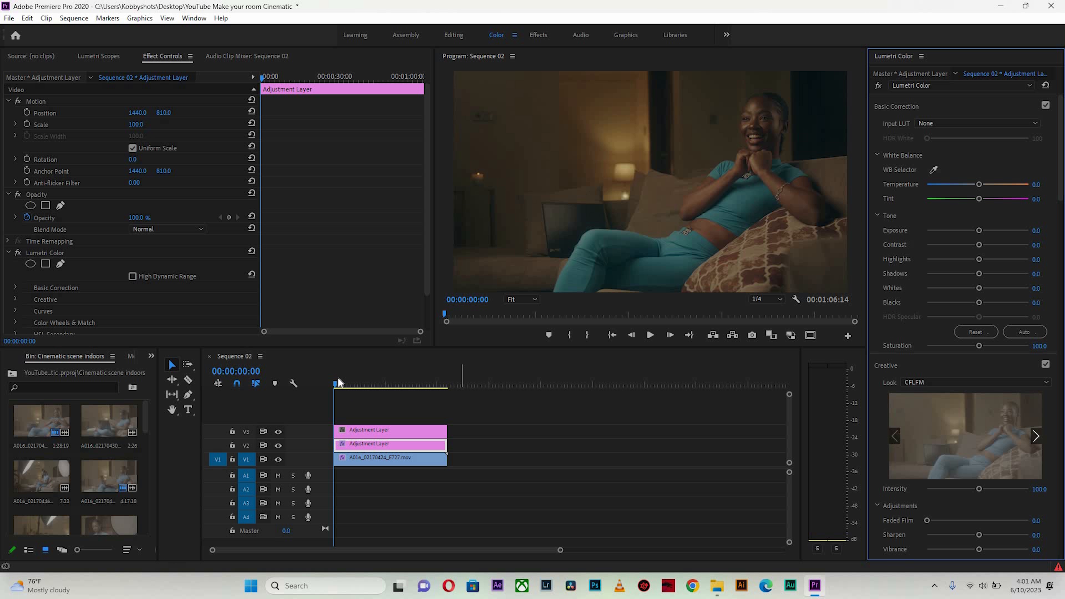
{"action": "left_click_drag", "start_coordinate": [357, 385], "coordinate": [325, 372]}
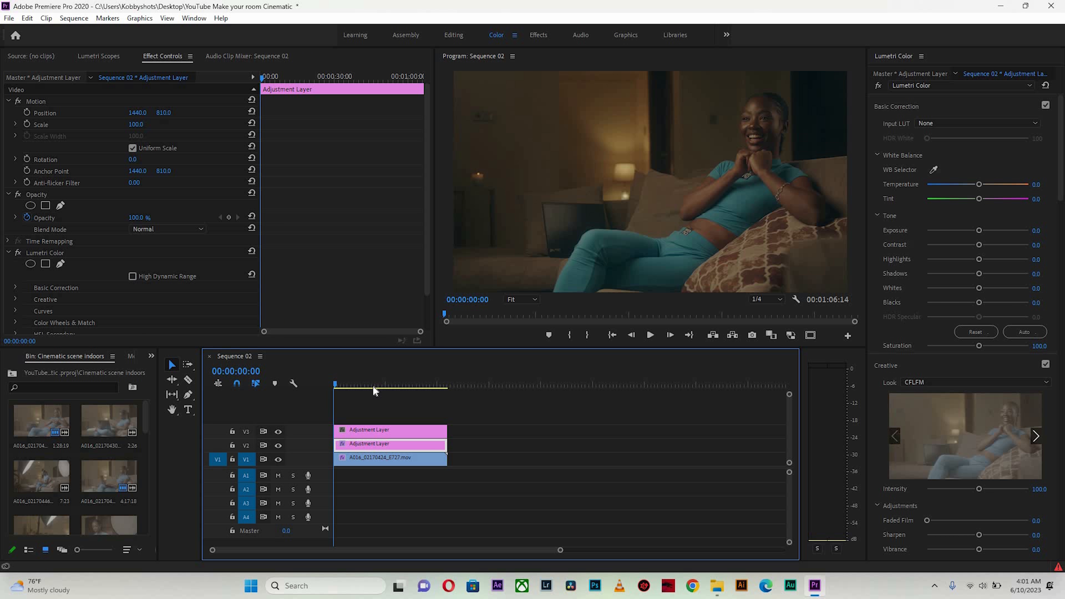
{"action": "left_click_drag", "start_coordinate": [373, 386], "coordinate": [334, 384]}
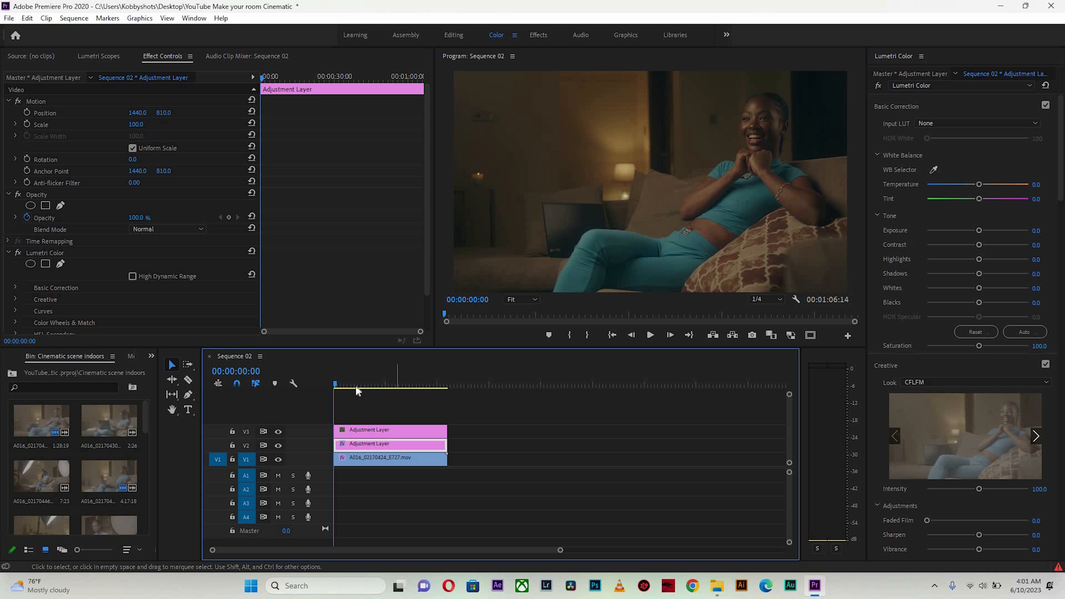
{"action": "left_click_drag", "start_coordinate": [359, 385], "coordinate": [329, 384]}
Select the video clip and set its Highlights to 65.2, Whites to 28.3 and Blacks to -59.8
{"action": "left_click", "coordinate": [374, 460]}
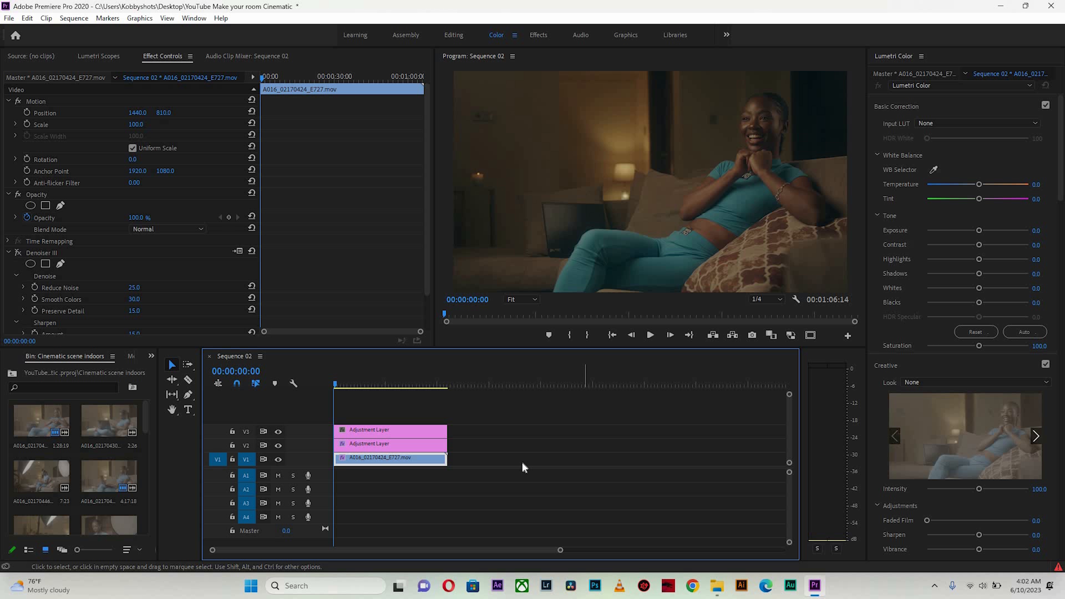
{"action": "left_click", "coordinate": [371, 445]}
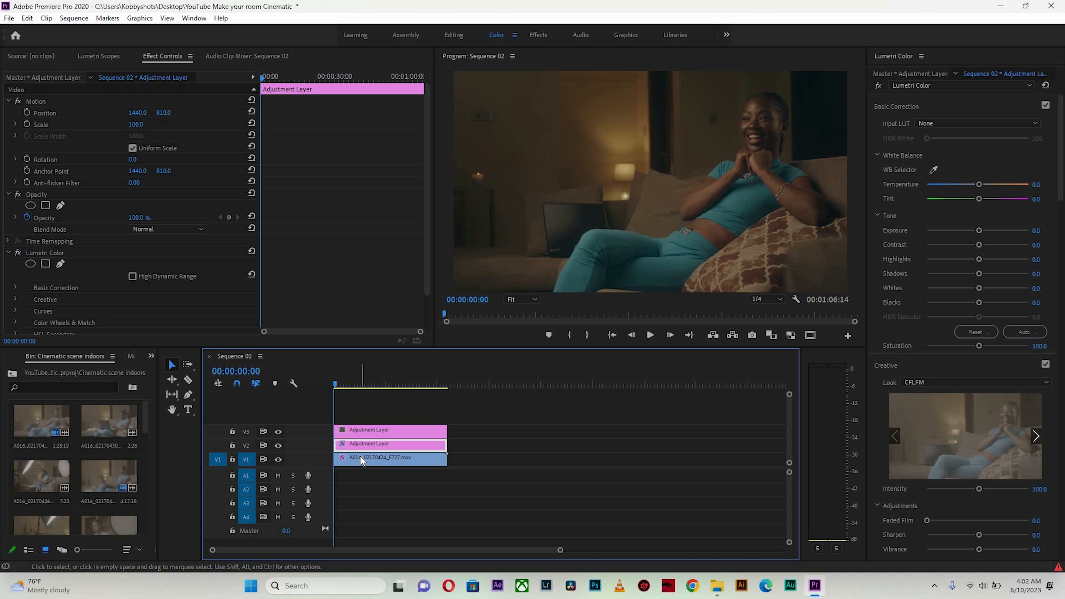
{"action": "left_click", "coordinate": [401, 460]}
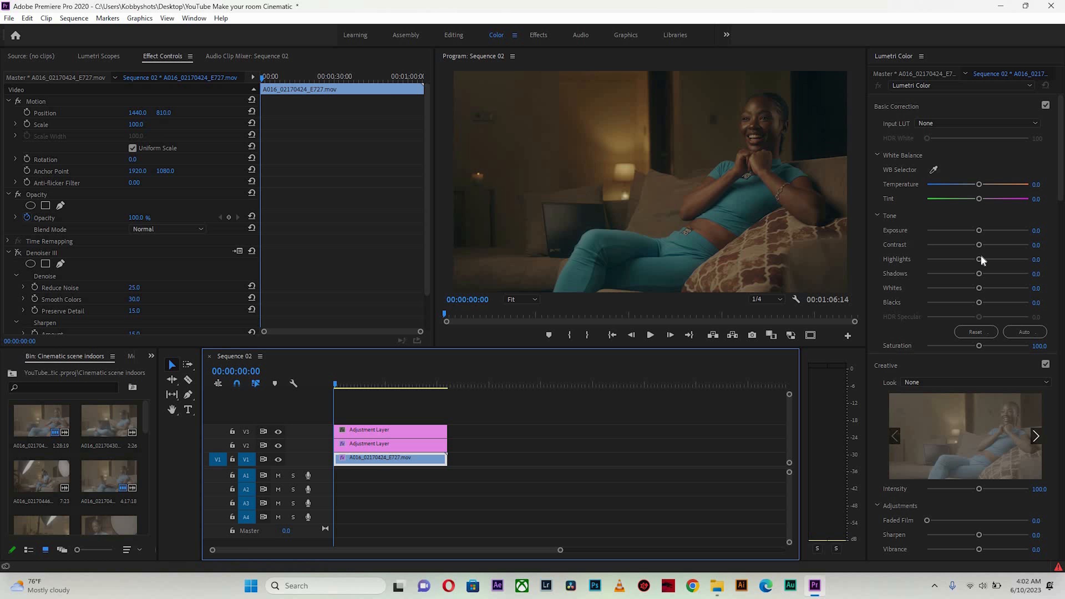
{"action": "left_click", "coordinate": [1001, 257]}
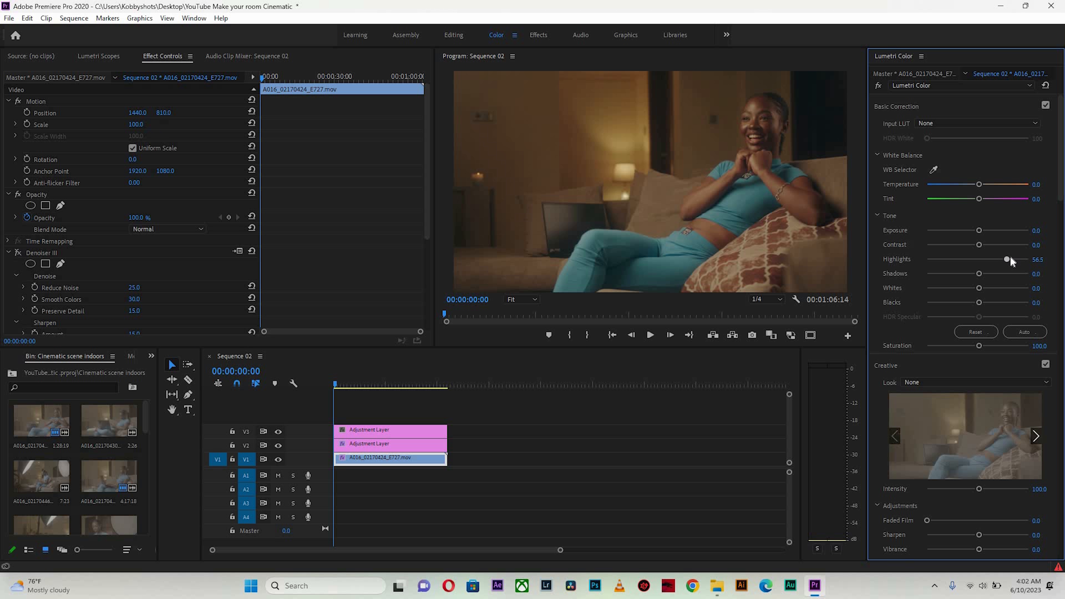
{"action": "left_click", "coordinate": [989, 288]}
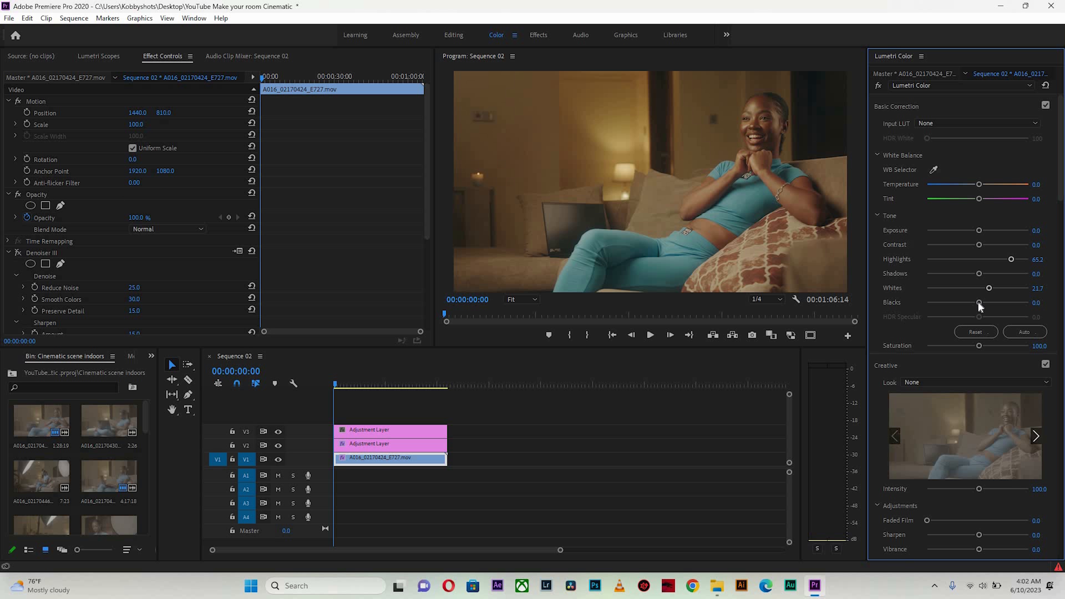
{"action": "left_click_drag", "start_coordinate": [979, 302], "coordinate": [946, 299]}
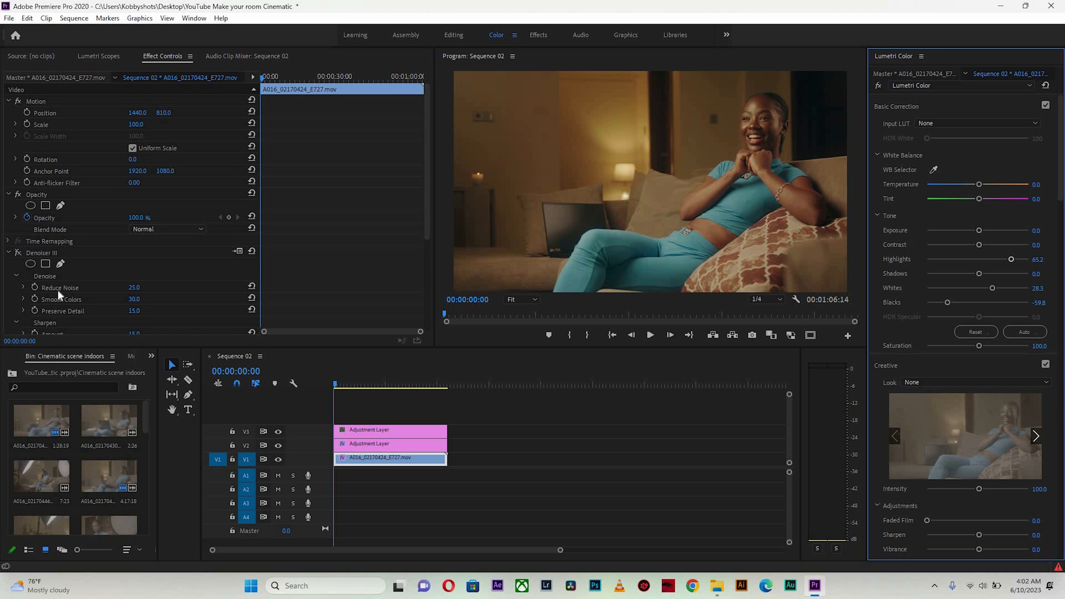
Toggle the clip's Lumetri Color effect off and on to compare before and after
{"action": "scroll", "coordinate": [26, 269], "scroll_direction": "down", "scroll_amount": 5}
{"action": "left_click", "coordinate": [19, 249]}
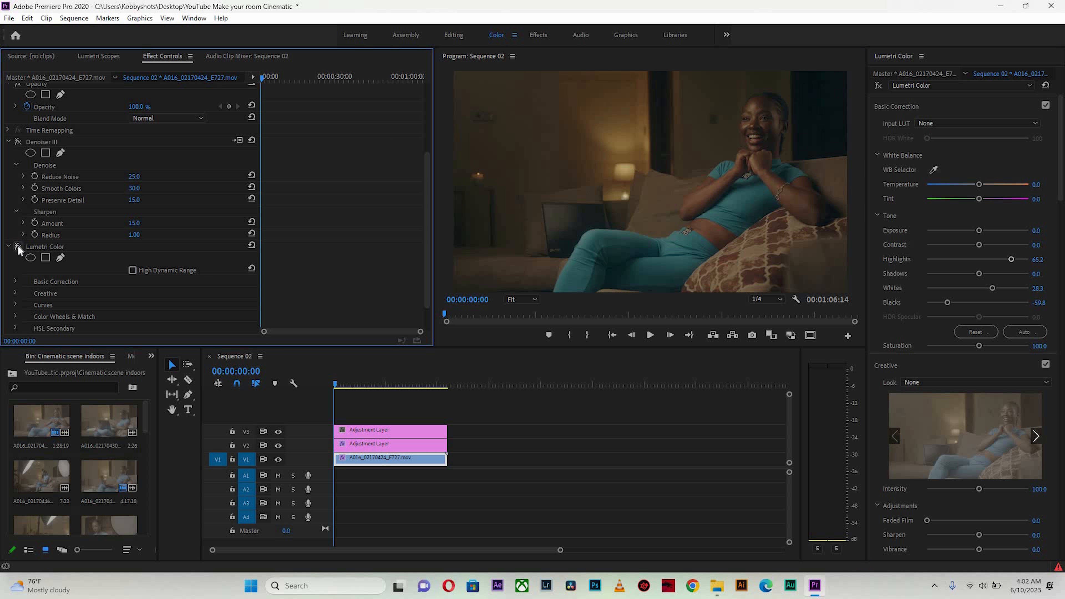
{"action": "left_click", "coordinate": [19, 248]}
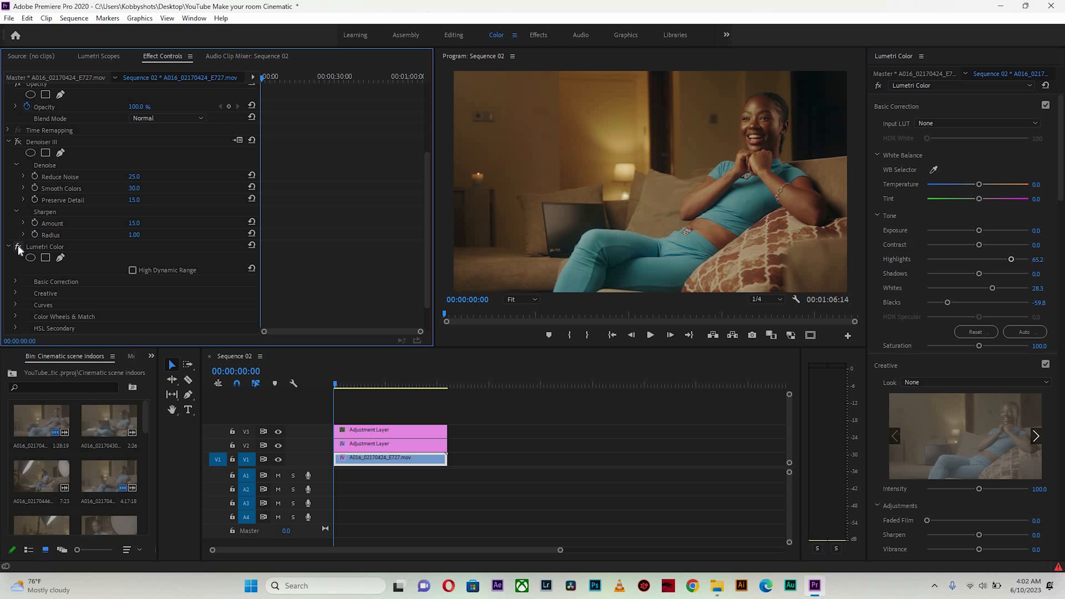
{"action": "left_click", "coordinate": [19, 249]}
{"action": "left_click", "coordinate": [20, 247]}
Set the clip's Contrast to 10.9, Shadows to -10.9 and Temperature to -10.9
{"action": "left_click_drag", "start_coordinate": [974, 272], "coordinate": [970, 274]}
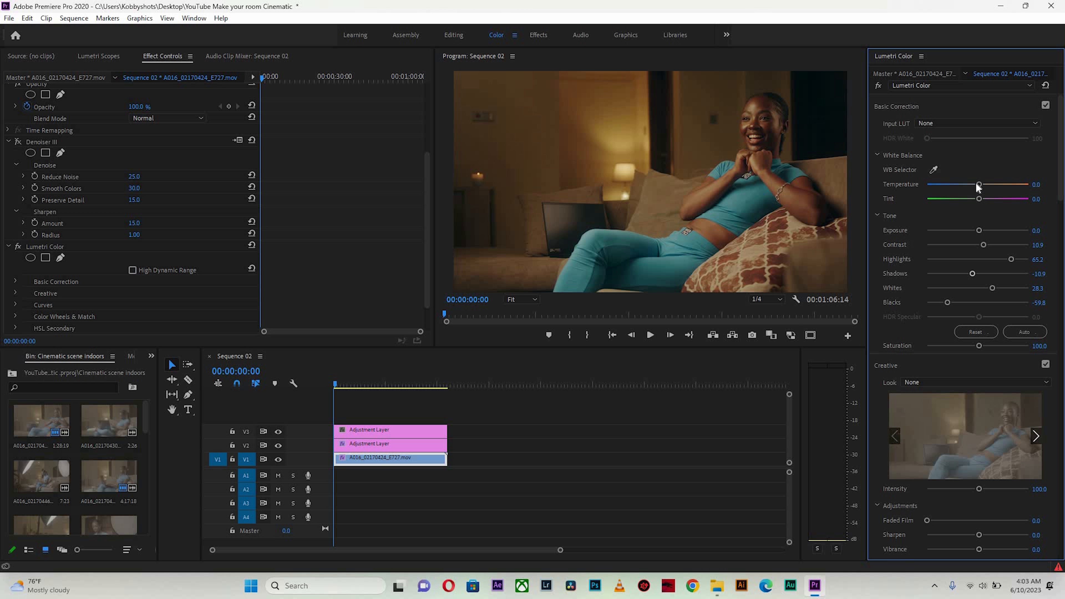
{"action": "left_click_drag", "start_coordinate": [973, 182], "coordinate": [969, 182]}
{"action": "left_click_drag", "start_coordinate": [976, 184], "coordinate": [979, 184]}
{"action": "left_click", "coordinate": [977, 184]}
{"action": "left_click", "coordinate": [971, 184]}
{"action": "left_click", "coordinate": [970, 184]}
{"action": "left_click_drag", "start_coordinate": [972, 185], "coordinate": [972, 186]}
Boost saturation of the cyan-blue and orange hues by sampling points on the Hue vs Sat curve
{"action": "scroll", "coordinate": [1052, 269], "scroll_direction": "down", "scroll_amount": 10}
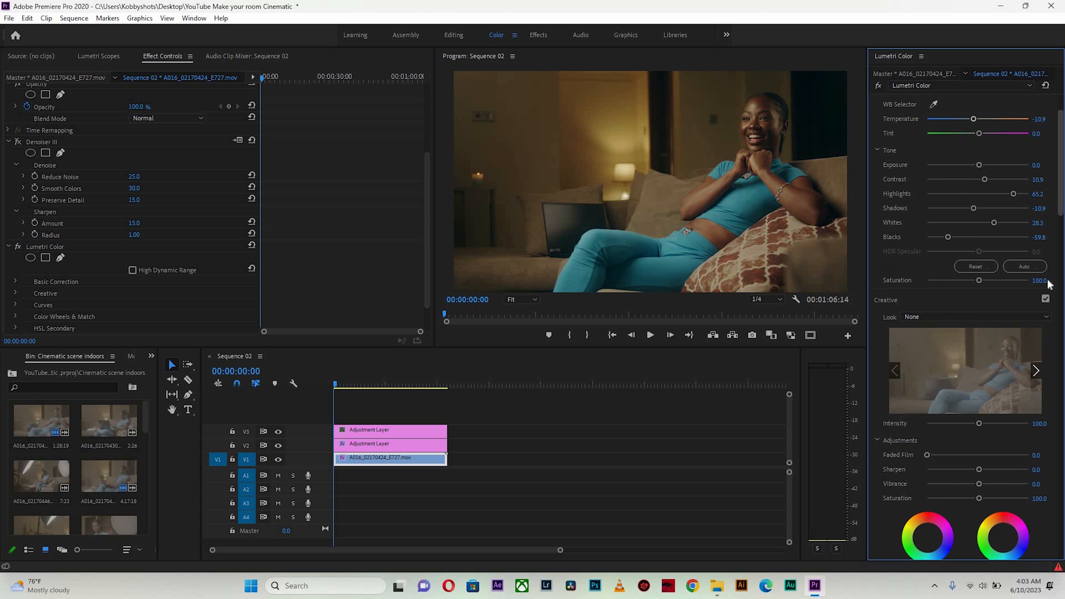
{"action": "scroll", "coordinate": [1043, 296], "scroll_direction": "down", "scroll_amount": 5}
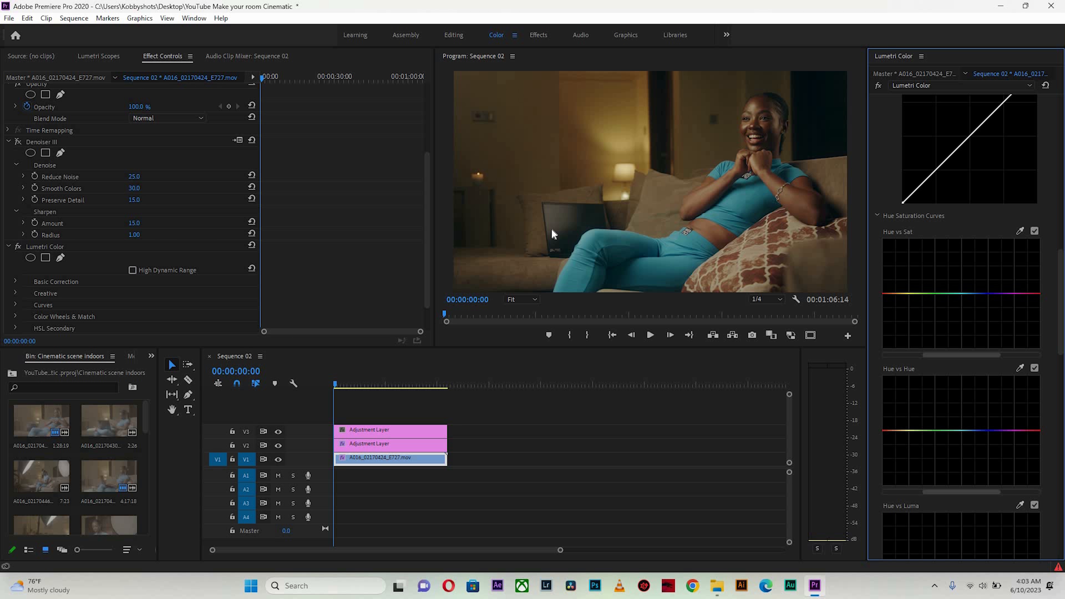
{"action": "left_click", "coordinate": [1020, 232]}
{"action": "left_click_drag", "start_coordinate": [973, 293], "coordinate": [976, 251]}
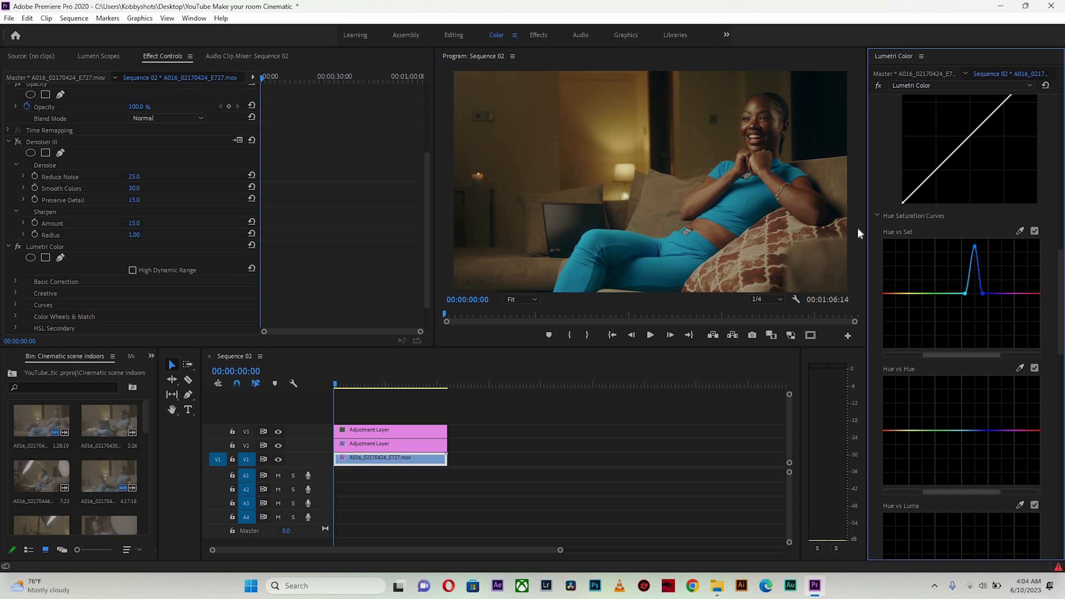
{"action": "left_click", "coordinate": [1020, 231]}
{"action": "left_click_drag", "start_coordinate": [897, 293], "coordinate": [897, 267]}
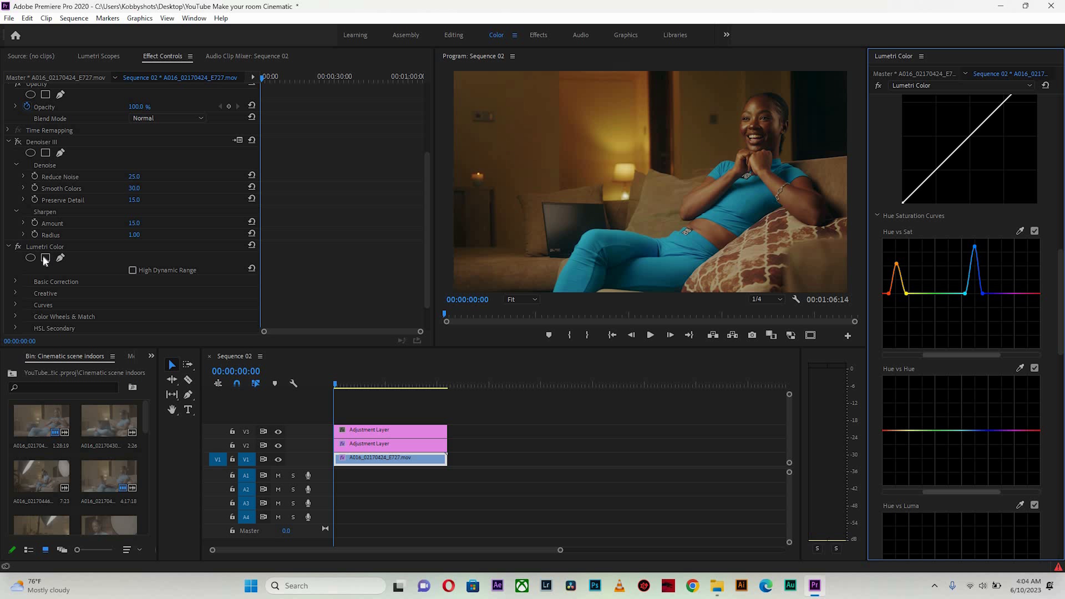
Toggle the Lumetri Color effect off and on to compare the grade
{"action": "left_click", "coordinate": [21, 247]}
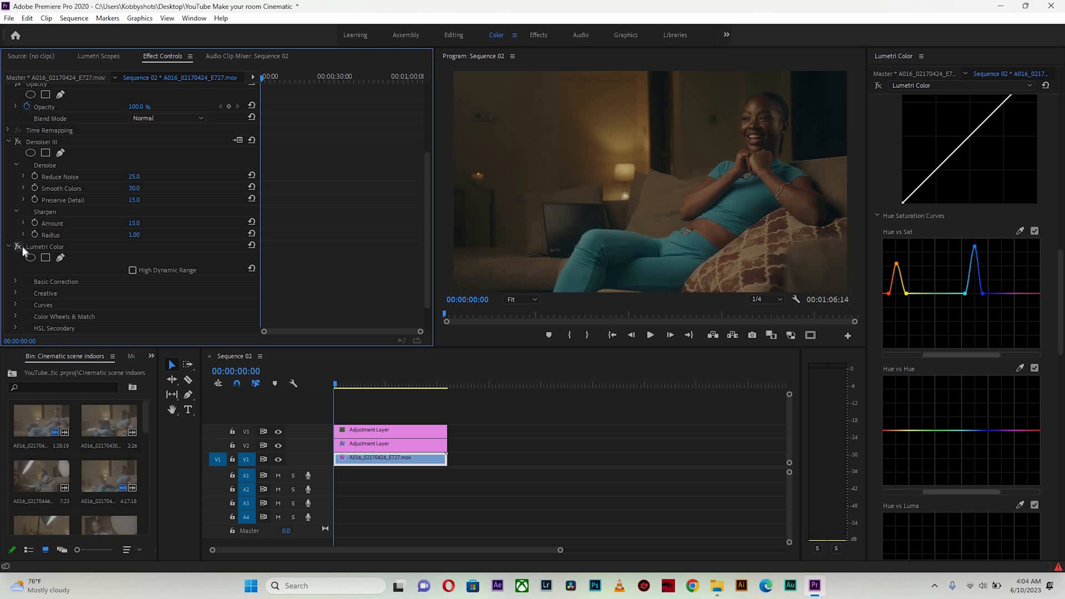
{"action": "left_click", "coordinate": [21, 246]}
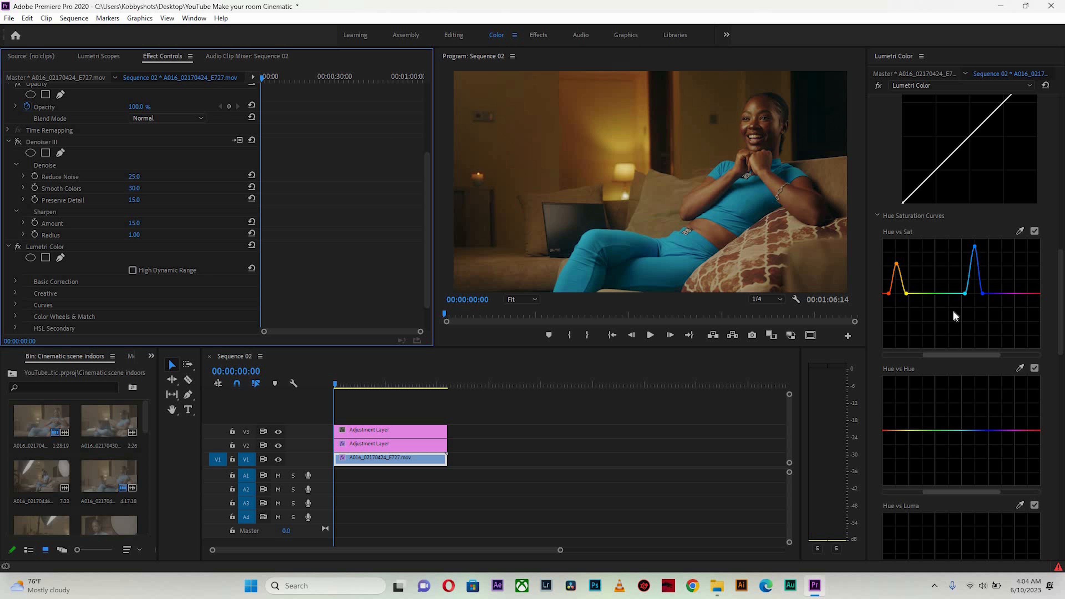
Raise the clip's Whites to 78.3
{"action": "left_click_drag", "start_coordinate": [1060, 340], "coordinate": [1063, 144]}
{"action": "scroll", "coordinate": [1015, 306], "scroll_direction": "up", "scroll_amount": 5}
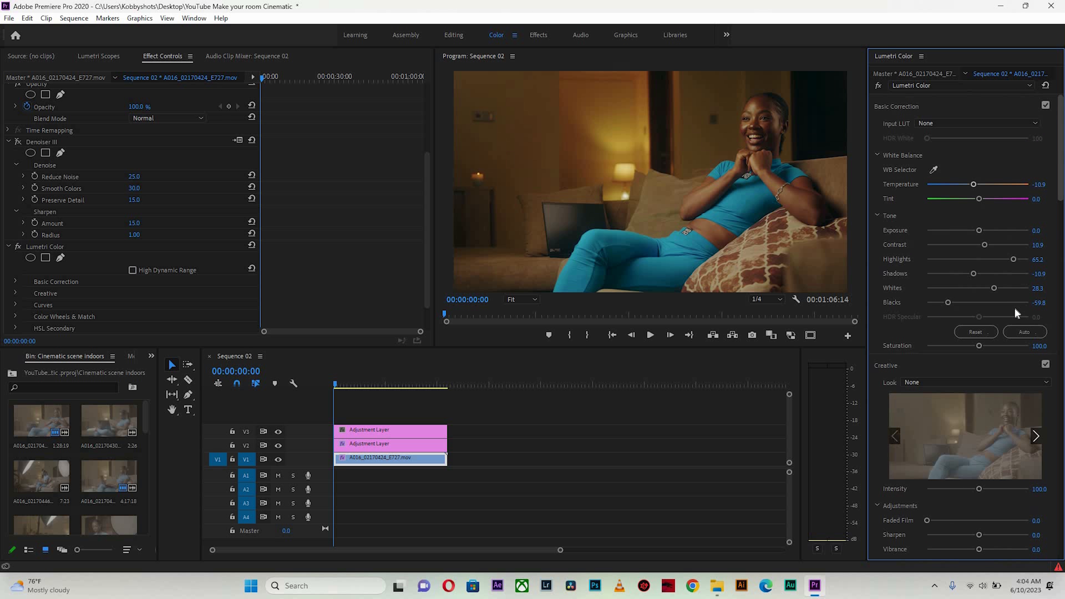
{"action": "left_click", "coordinate": [998, 288]}
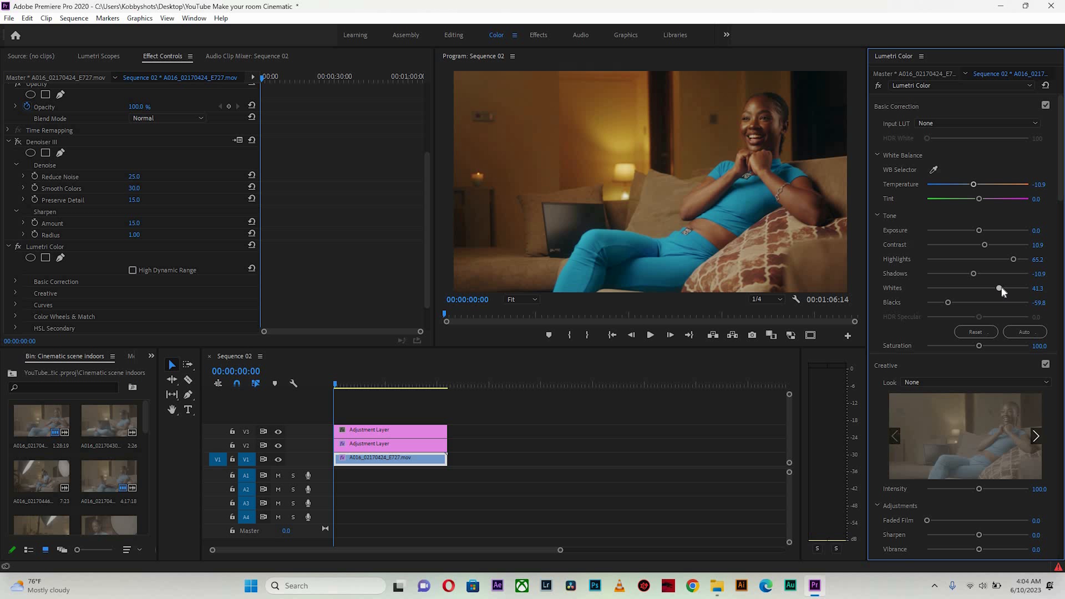
{"action": "left_click", "coordinate": [1003, 288]}
{"action": "left_click", "coordinate": [1018, 287]}
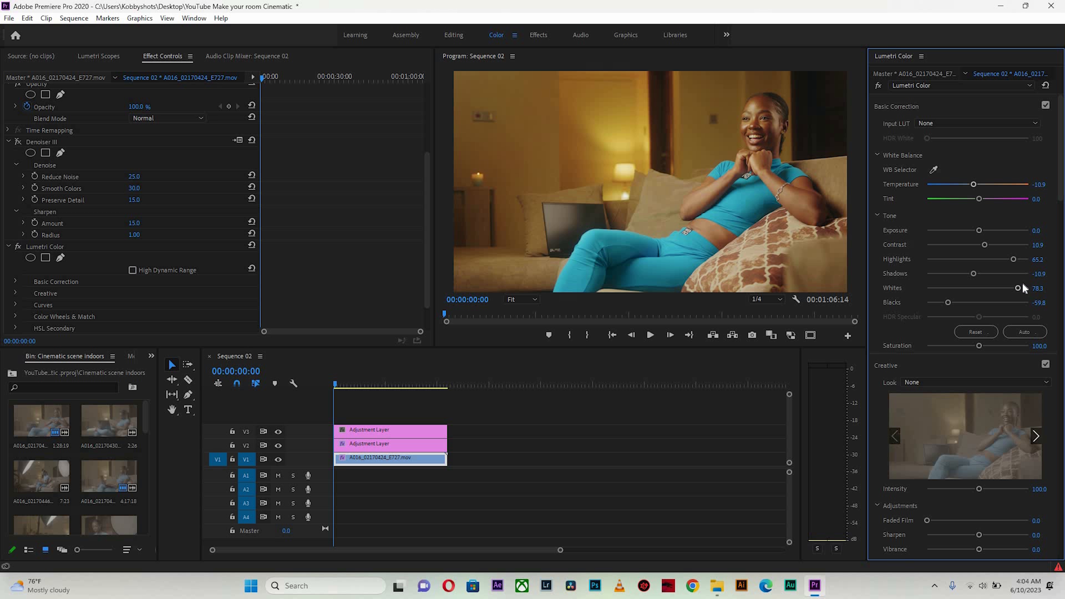
Set the clip's Whites to 53.3 and lower Shadows to -20.7 in Lumetri Color's Tone section
{"action": "left_click", "coordinate": [1007, 288]}
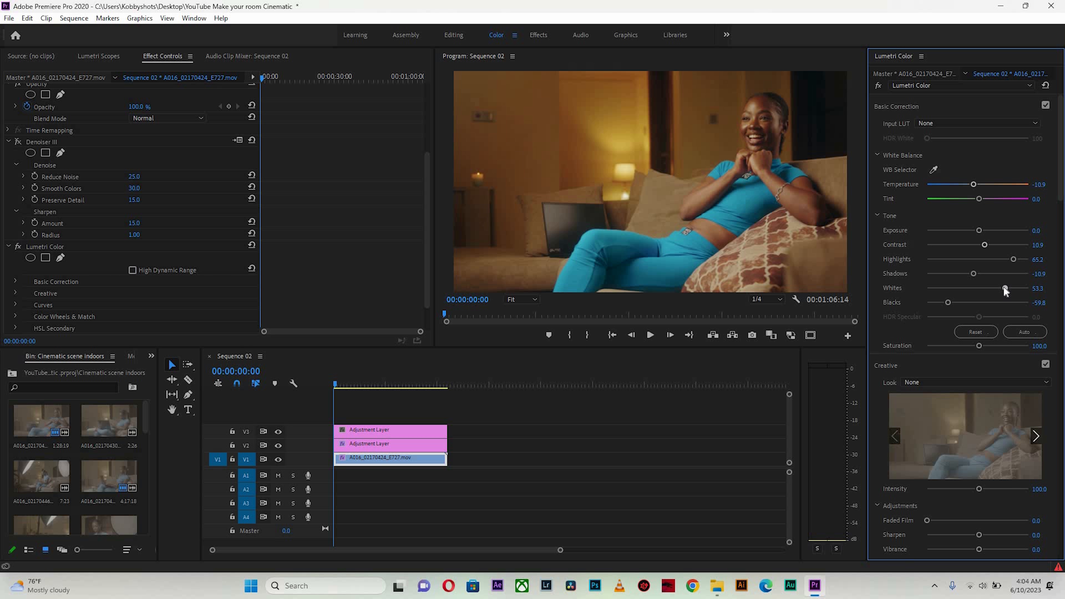
{"action": "left_click_drag", "start_coordinate": [1001, 288], "coordinate": [964, 273]}
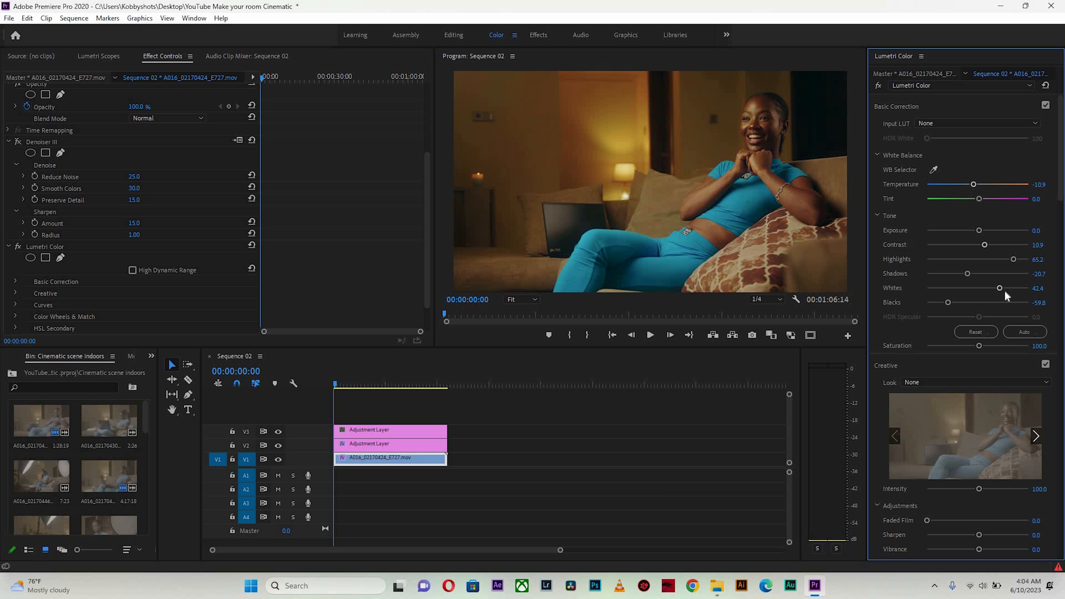
{"action": "left_click", "coordinate": [1006, 289]}
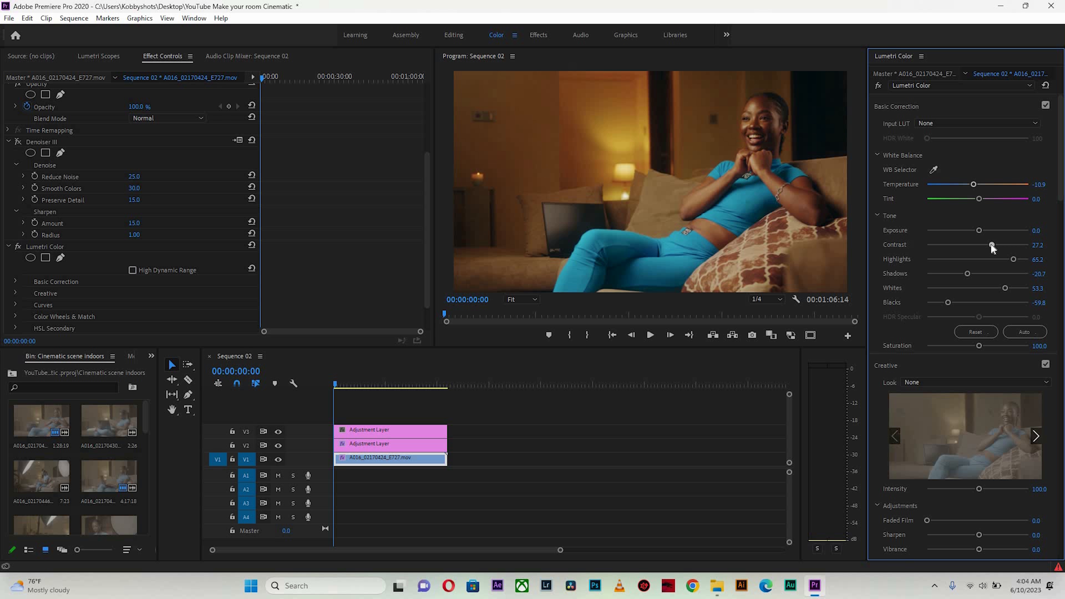
Set Contrast to 26.1 and Temperature to -15.2, then return to the start of the sequence
{"action": "left_click_drag", "start_coordinate": [990, 243], "coordinate": [989, 245]}
{"action": "left_click_drag", "start_coordinate": [970, 185], "coordinate": [970, 185]}
{"action": "left_click_drag", "start_coordinate": [368, 377], "coordinate": [319, 374]}
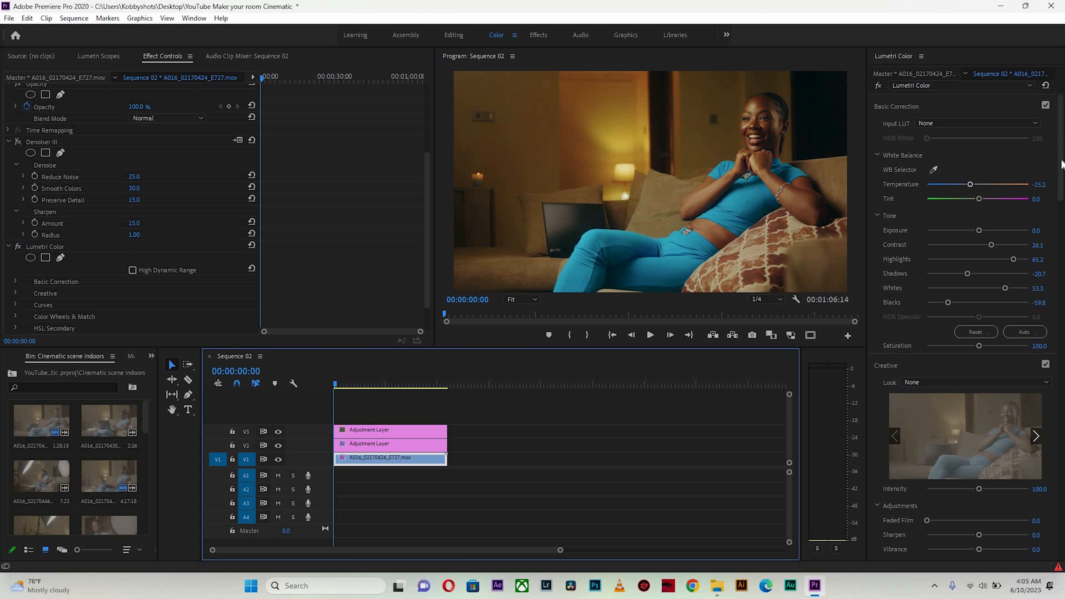
Nudge the Midtones and Highlights color wheels slightly in Color Wheels & Match
{"action": "scroll", "coordinate": [1062, 390], "scroll_direction": "down", "scroll_amount": 15}
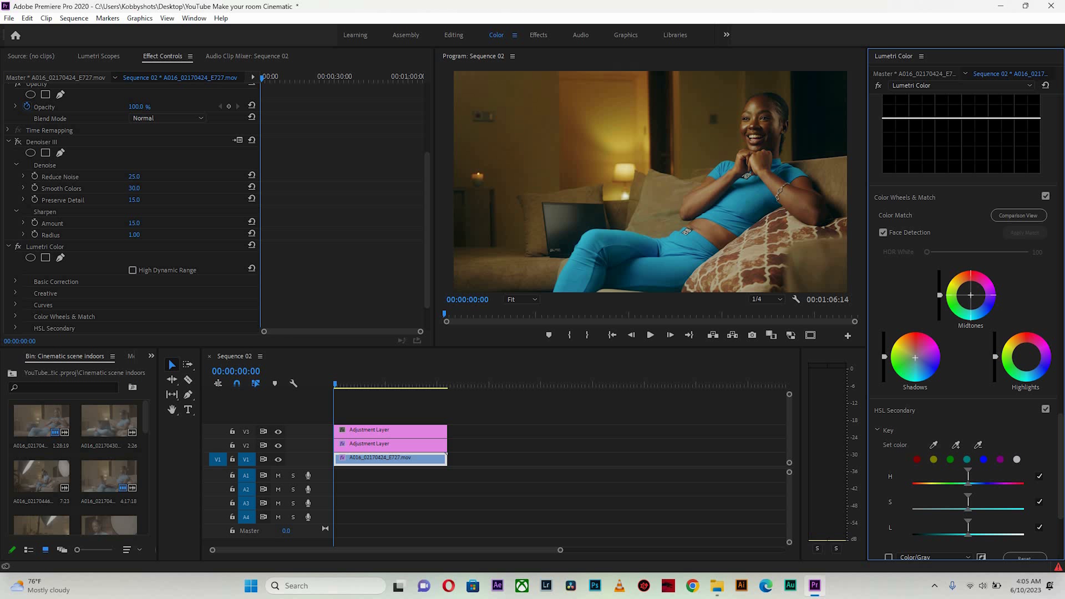
{"action": "left_click_drag", "start_coordinate": [971, 296], "coordinate": [970, 294]}
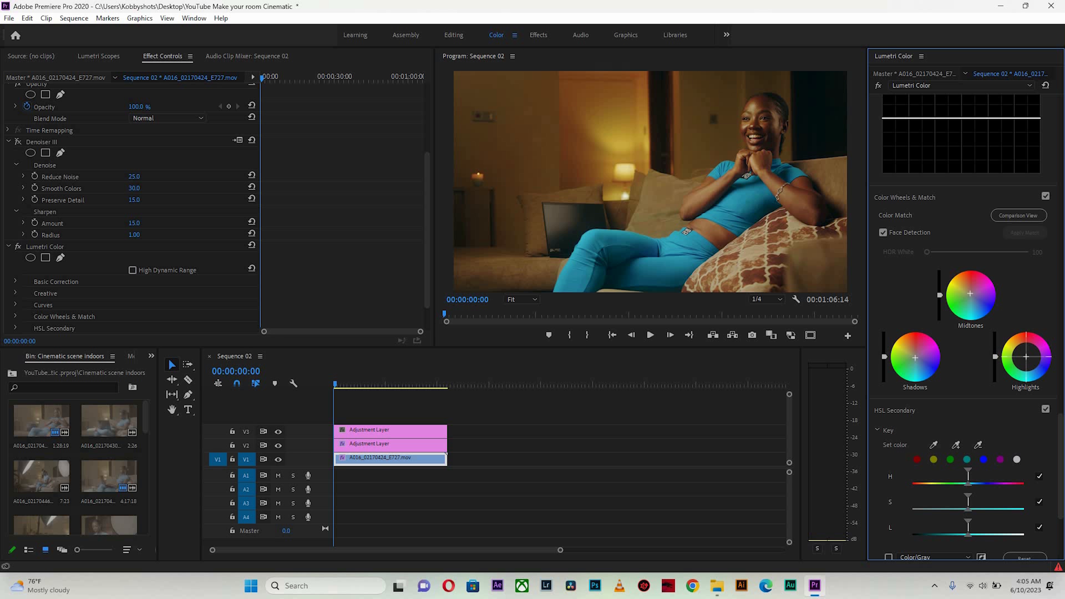
{"action": "left_click_drag", "start_coordinate": [1026, 357], "coordinate": [1026, 357]}
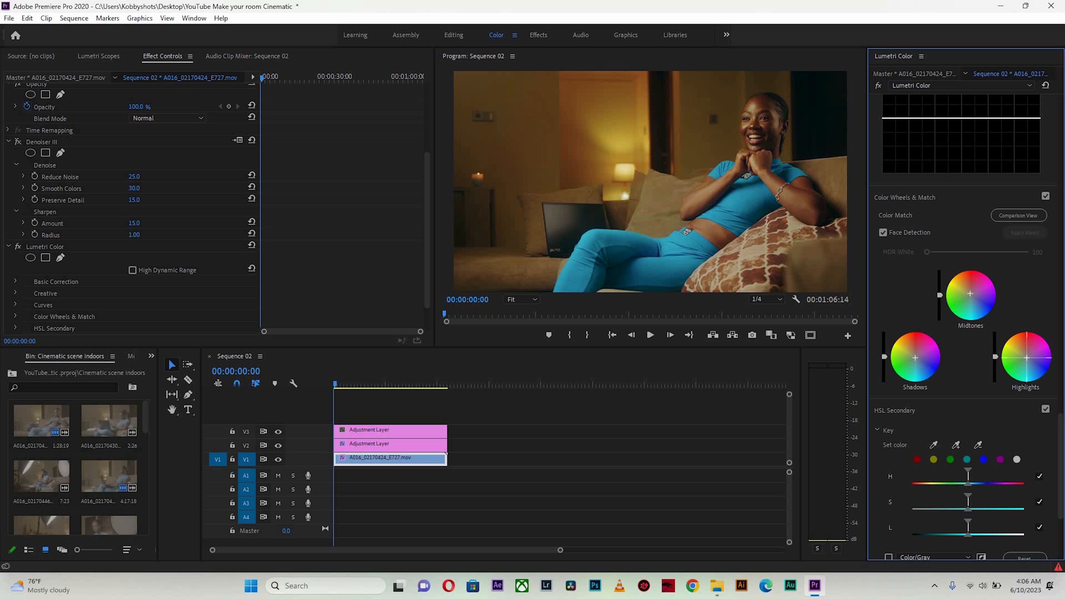
{"action": "left_click_drag", "start_coordinate": [1027, 358], "coordinate": [1026, 358]}
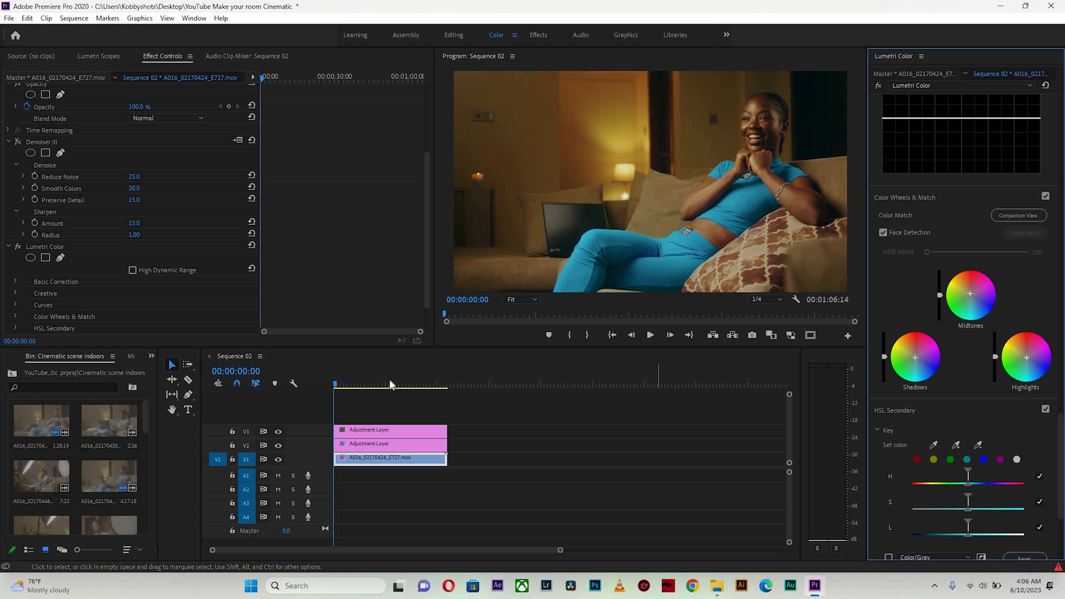
Switch the Lumetri Color effect off and back on at the start of the sequence for a before/after comparison
{"action": "left_click_drag", "start_coordinate": [393, 384], "coordinate": [311, 389]}
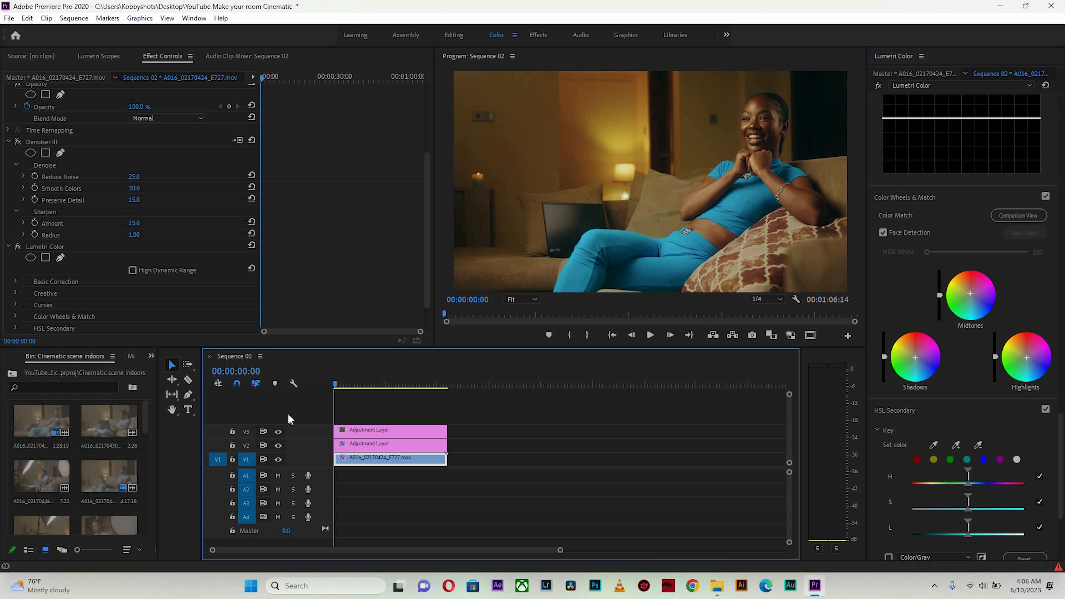
{"action": "left_click", "coordinate": [18, 247]}
{"action": "left_click", "coordinate": [17, 247]}
{"action": "left_click", "coordinate": [17, 247]}
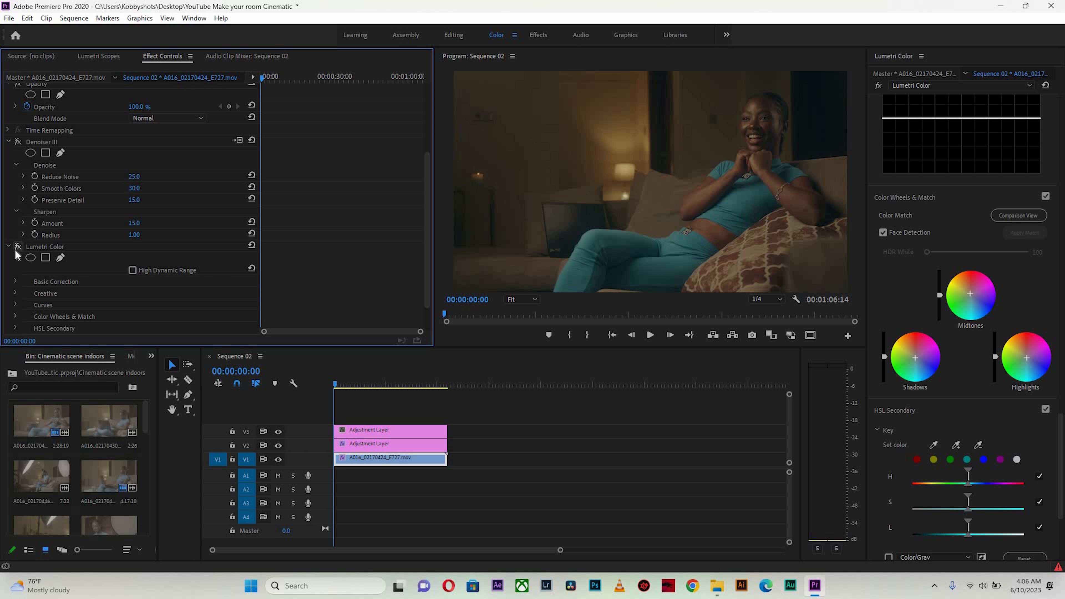
{"action": "left_click", "coordinate": [18, 248]}
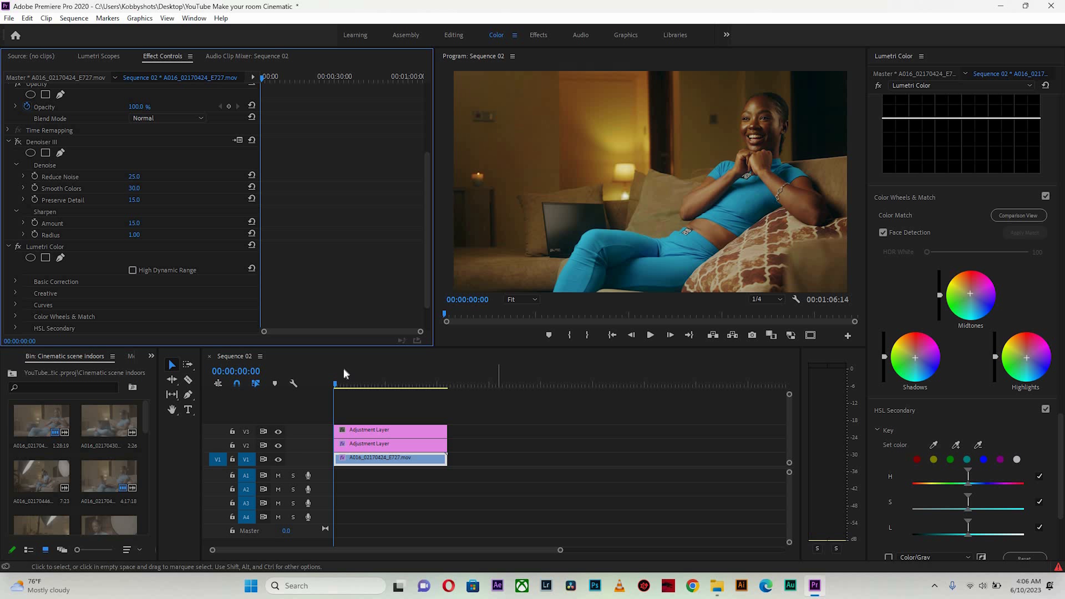
Play back and scrub through later parts of the sequence to review the grade
{"action": "left_click", "coordinate": [423, 386]}
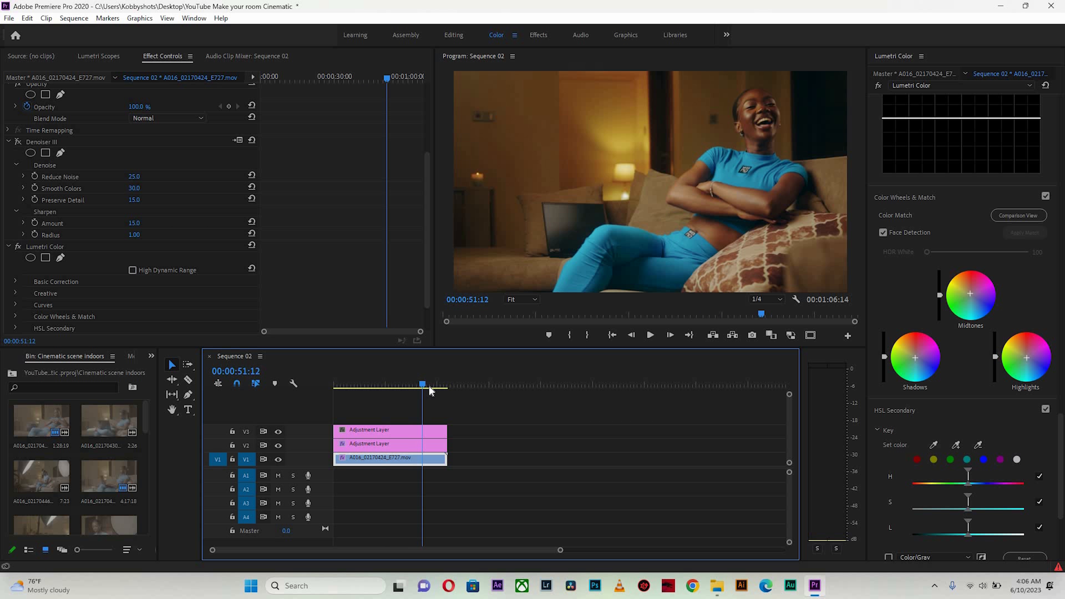
{"action": "left_click_drag", "start_coordinate": [429, 385], "coordinate": [423, 385]}
{"action": "key", "text": "space"}
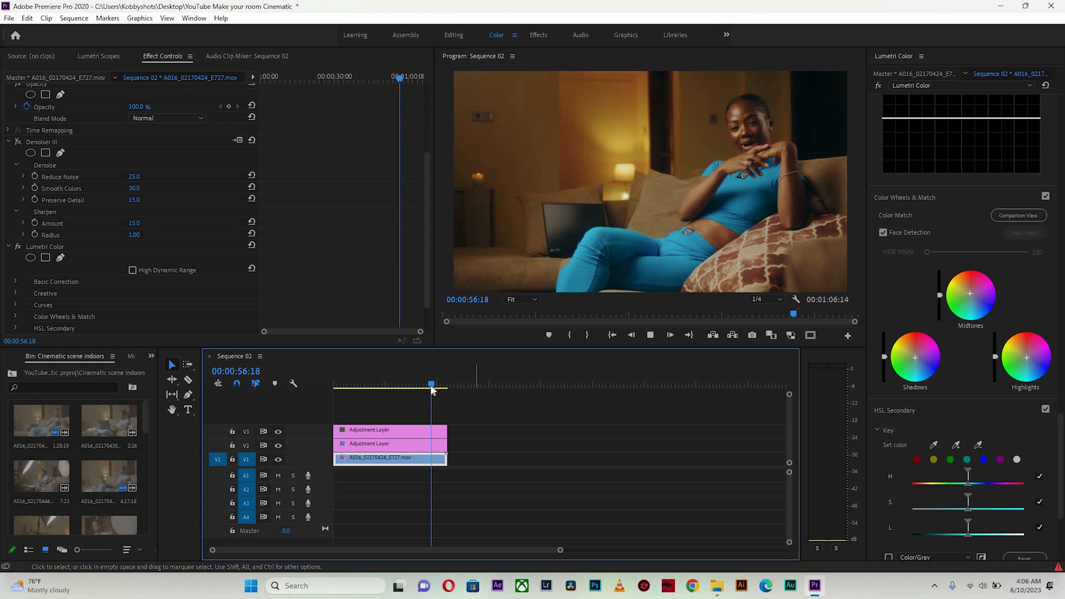
{"action": "key", "text": "space"}
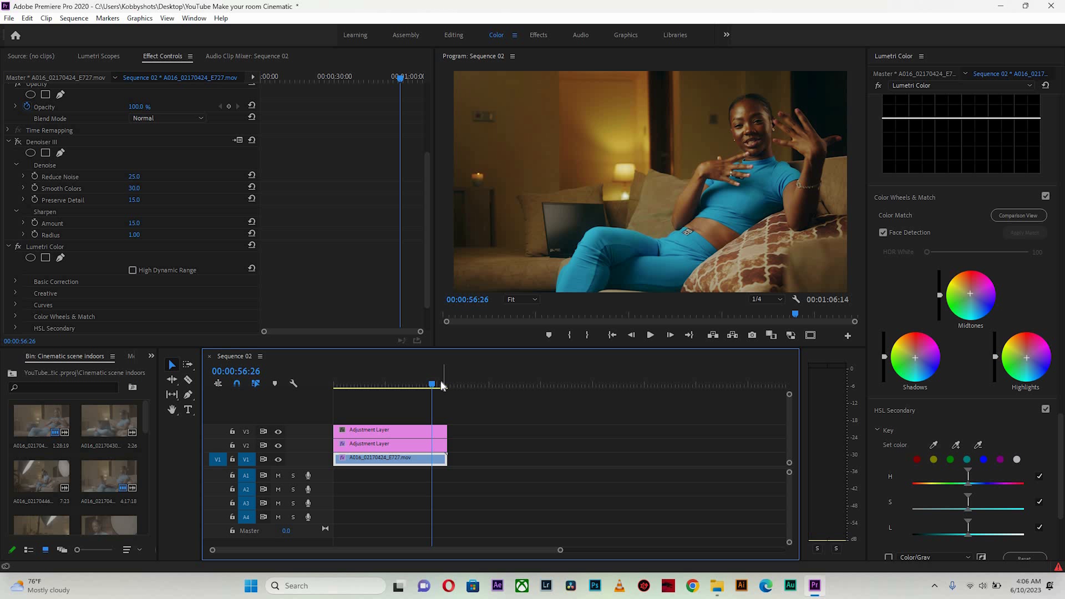
{"action": "left_click", "coordinate": [438, 386]}
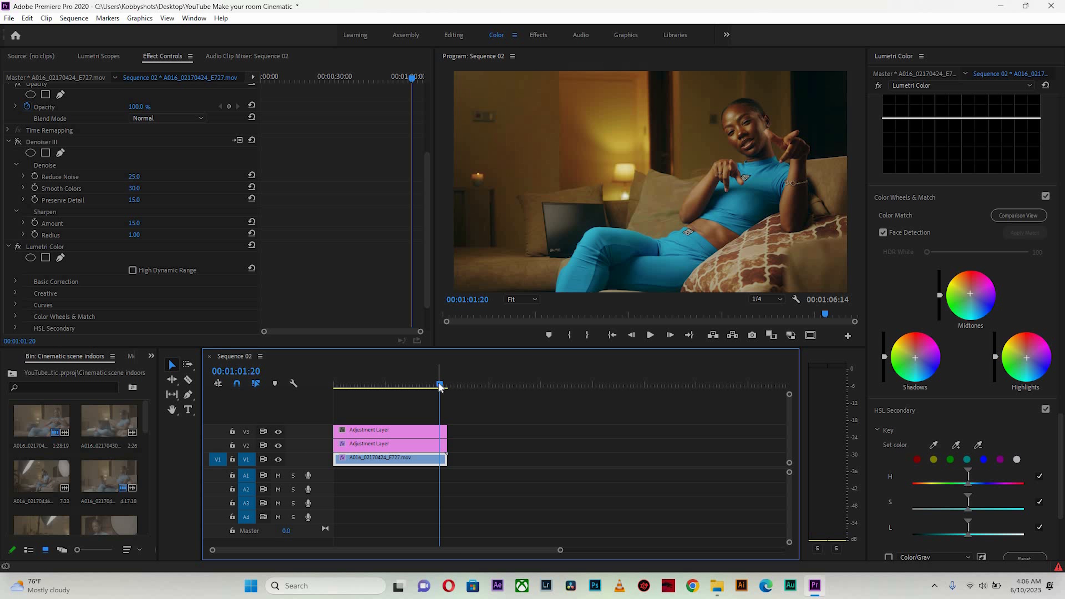
{"action": "left_click", "coordinate": [432, 386]}
{"action": "left_click_drag", "start_coordinate": [435, 386], "coordinate": [330, 377]}
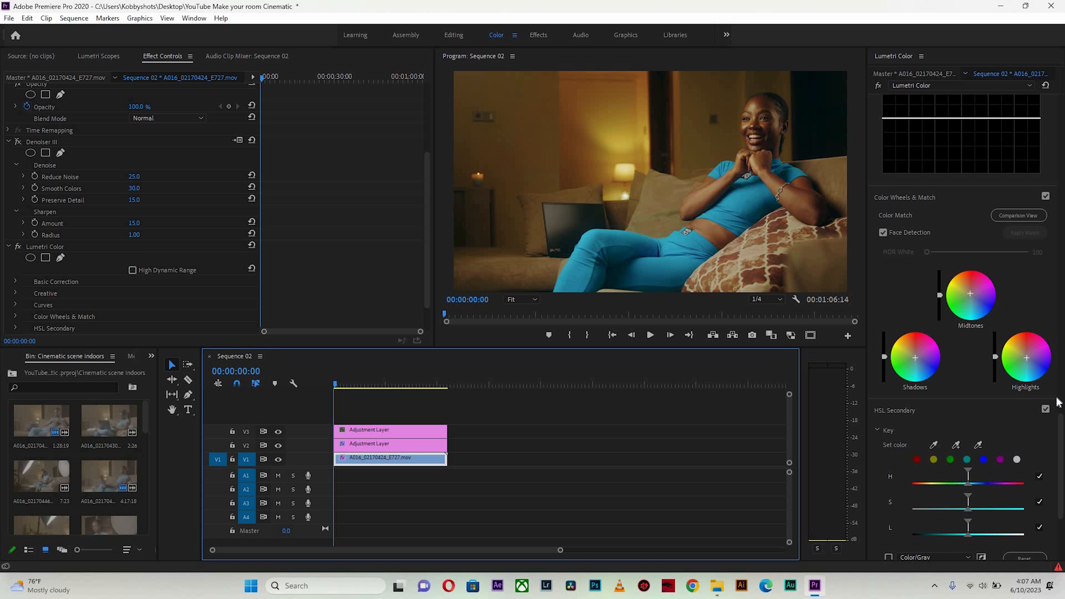
Sample the skin tone in the frame with the Hue vs Hue eyedropper and nudge the added curve point slightly
{"action": "left_click", "coordinate": [1060, 380]}
{"action": "scroll", "coordinate": [1059, 336], "scroll_direction": "up", "scroll_amount": 8}
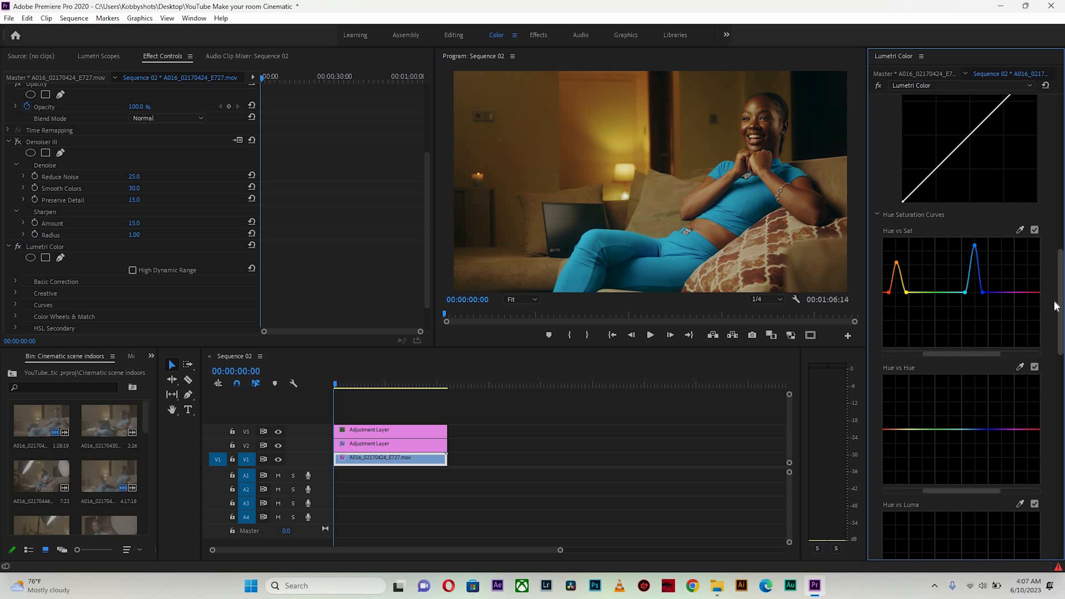
{"action": "scroll", "coordinate": [891, 334], "scroll_direction": "down", "scroll_amount": 3}
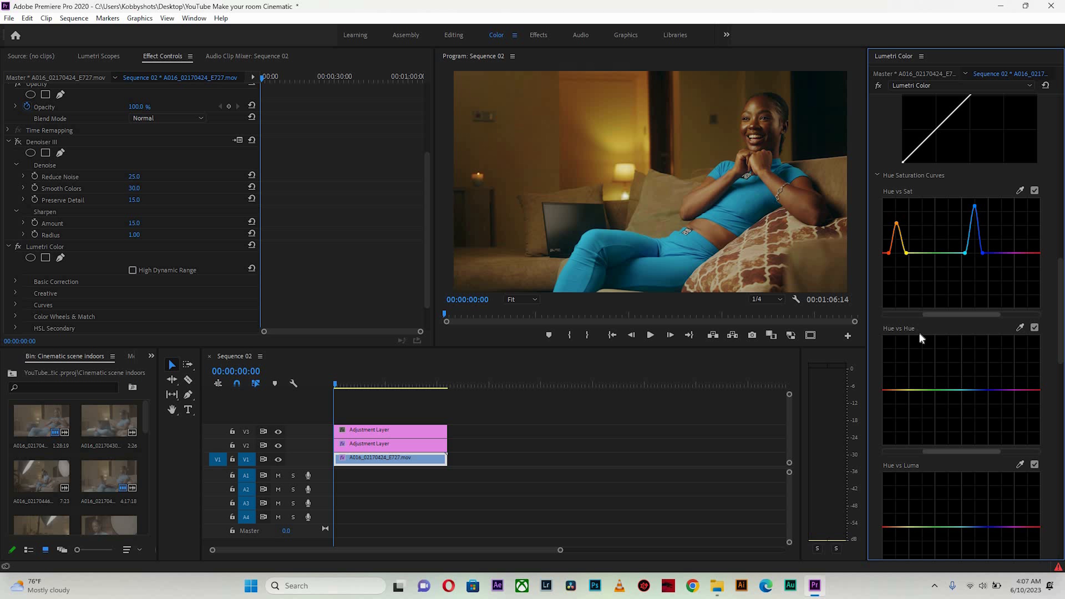
{"action": "left_click", "coordinate": [1020, 327]}
{"action": "left_click", "coordinate": [709, 195]}
{"action": "left_click_drag", "start_coordinate": [892, 391], "coordinate": [891, 389]}
{"action": "left_click_drag", "start_coordinate": [350, 379], "coordinate": [336, 378]}
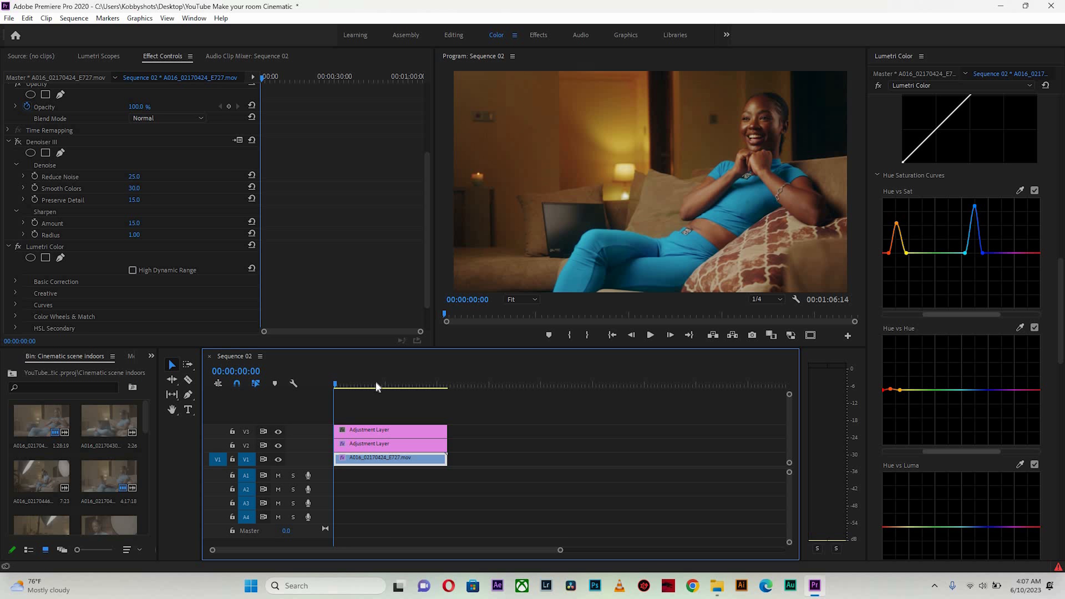